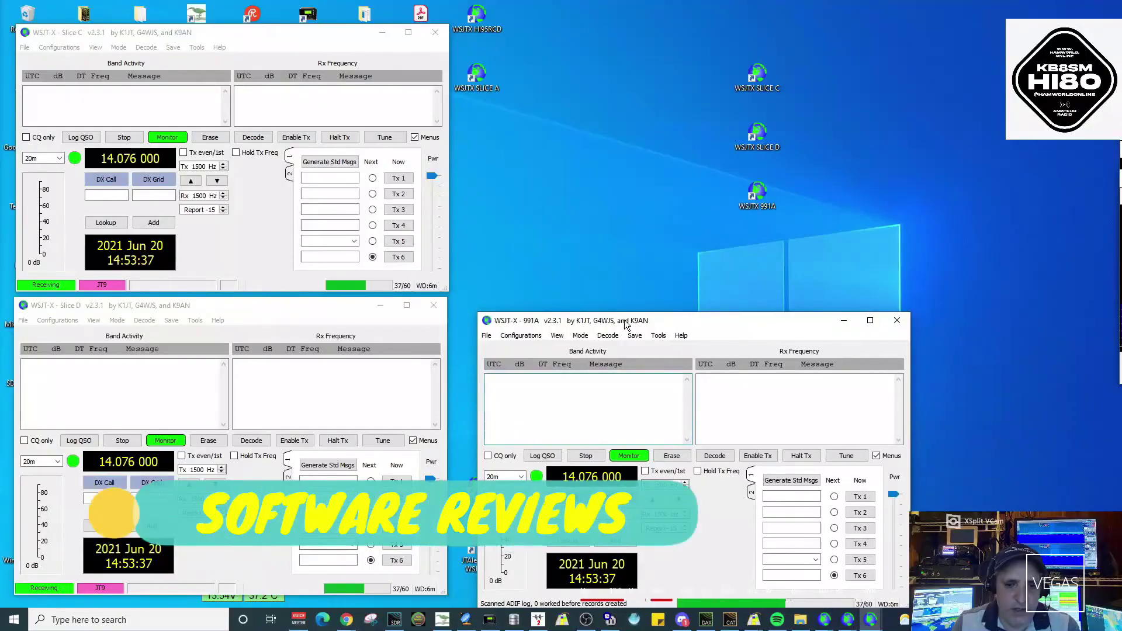
Step: Reposition the WSJT-X 991A window on the desktop
{"action": "left_click_drag", "start_coordinate": [607, 306], "coordinate": [728, 280]}
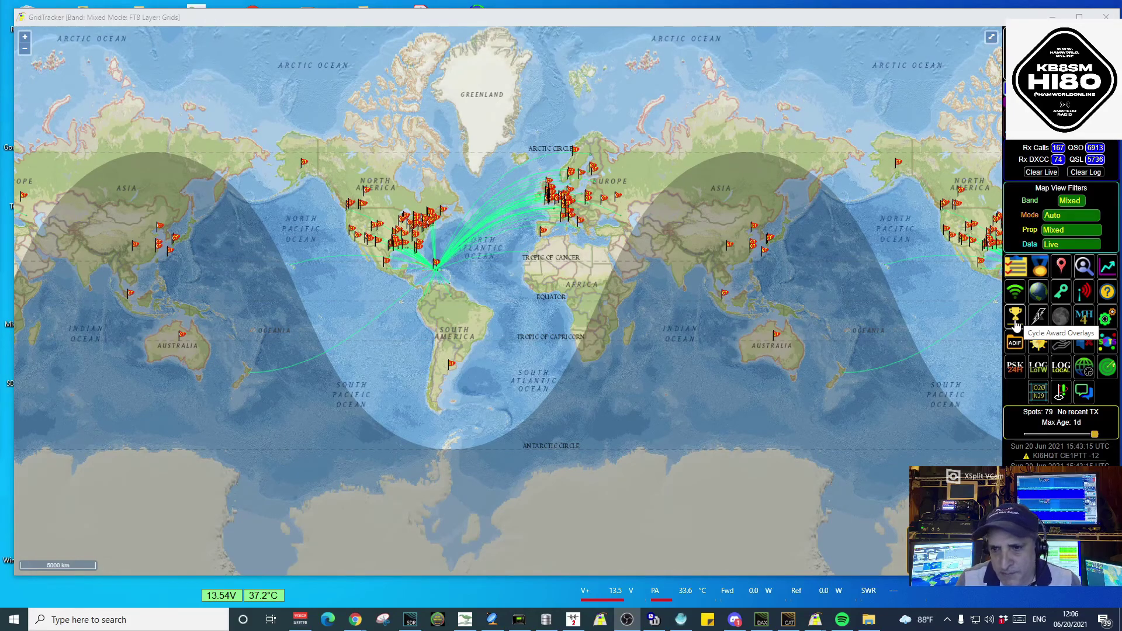
Step: Cycle the map's award overlay through CQ Zones, ITU Zones and Continents
{"action": "left_click", "coordinate": [1015, 322]}
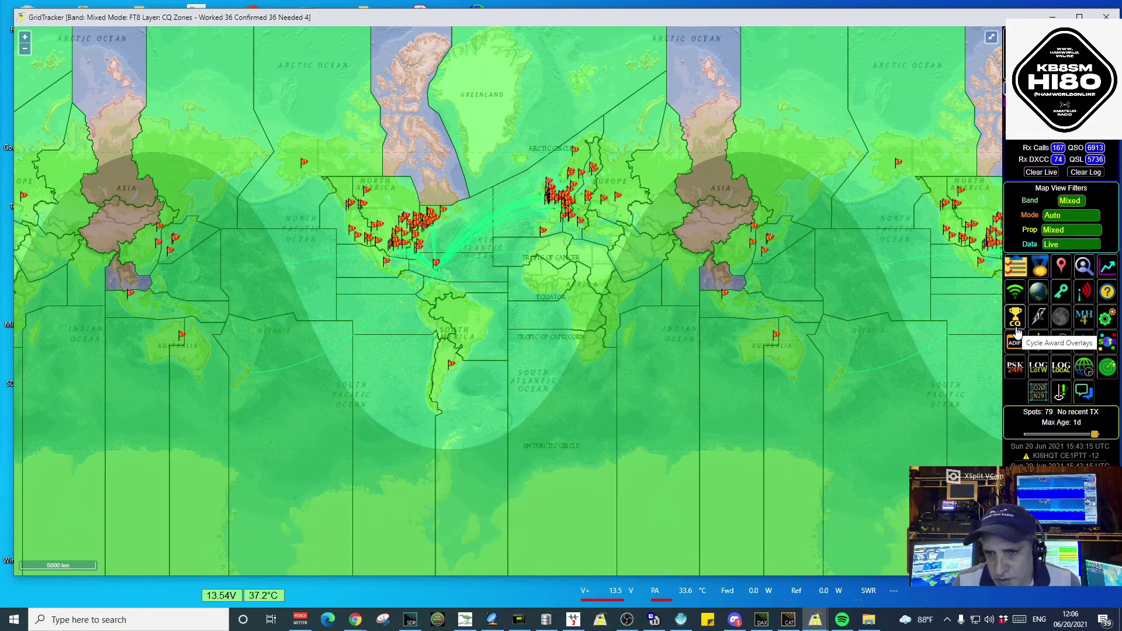
{"action": "left_click", "coordinate": [1017, 320]}
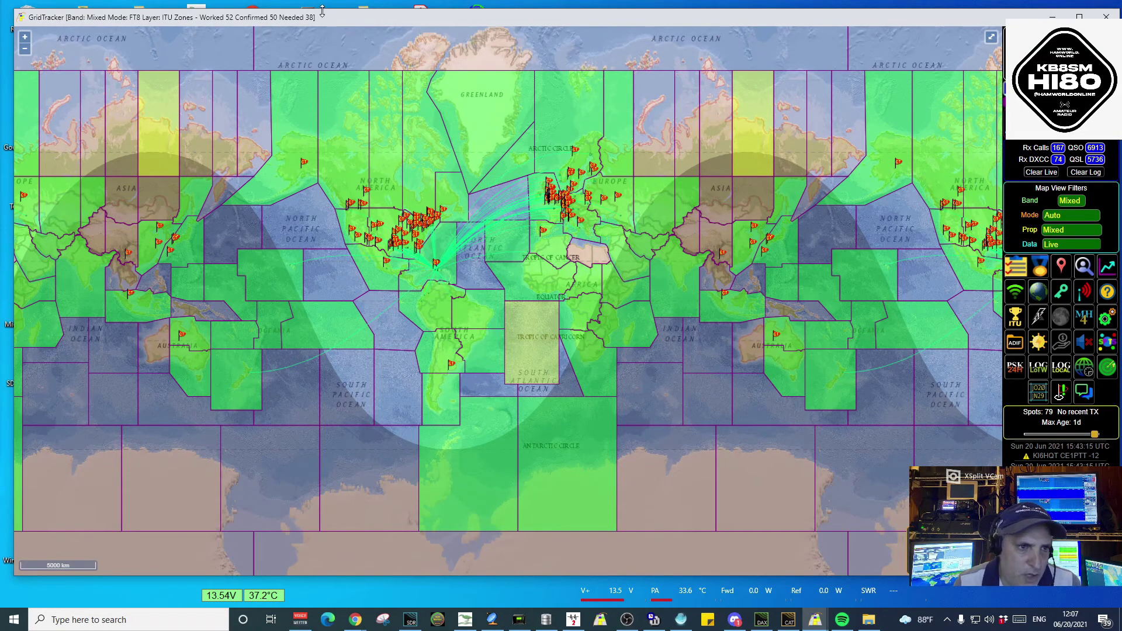
{"action": "left_click", "coordinate": [1015, 320]}
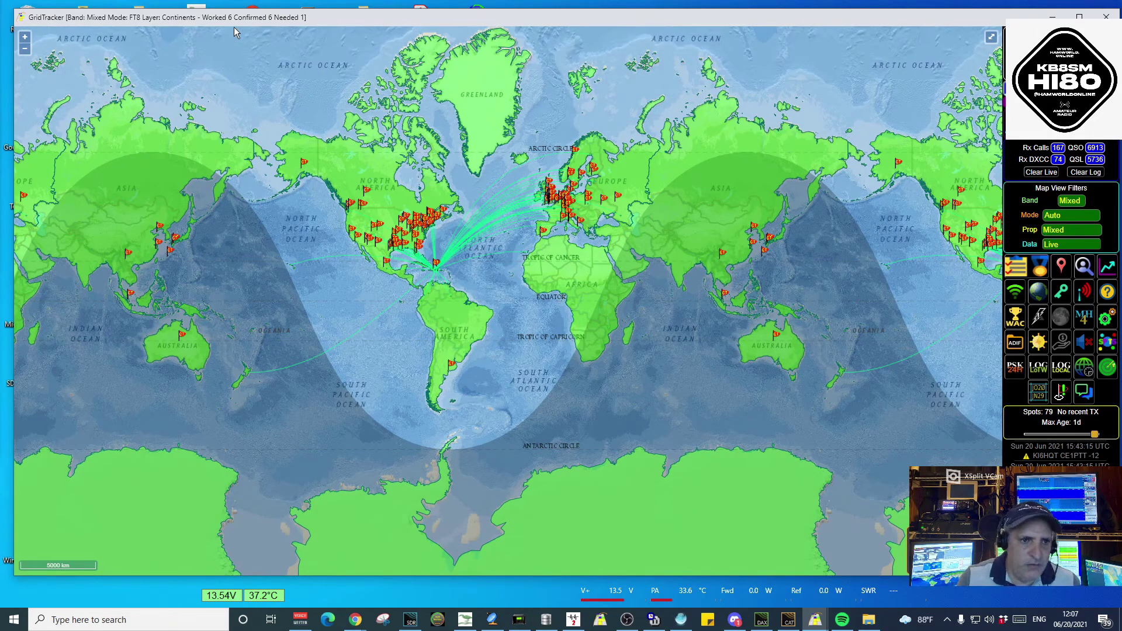
Step: Switch the award overlay to US States and inspect the states across North America
{"action": "left_click", "coordinate": [1019, 325]}
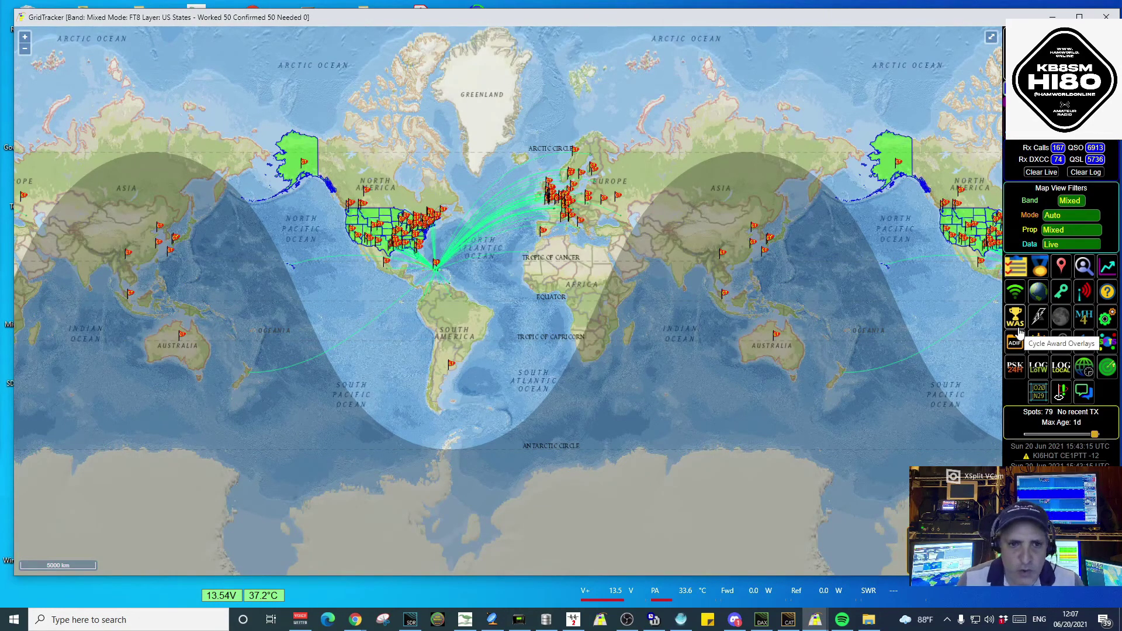
{"action": "scroll", "coordinate": [527, 268], "scroll_direction": "up", "scroll_amount": 3}
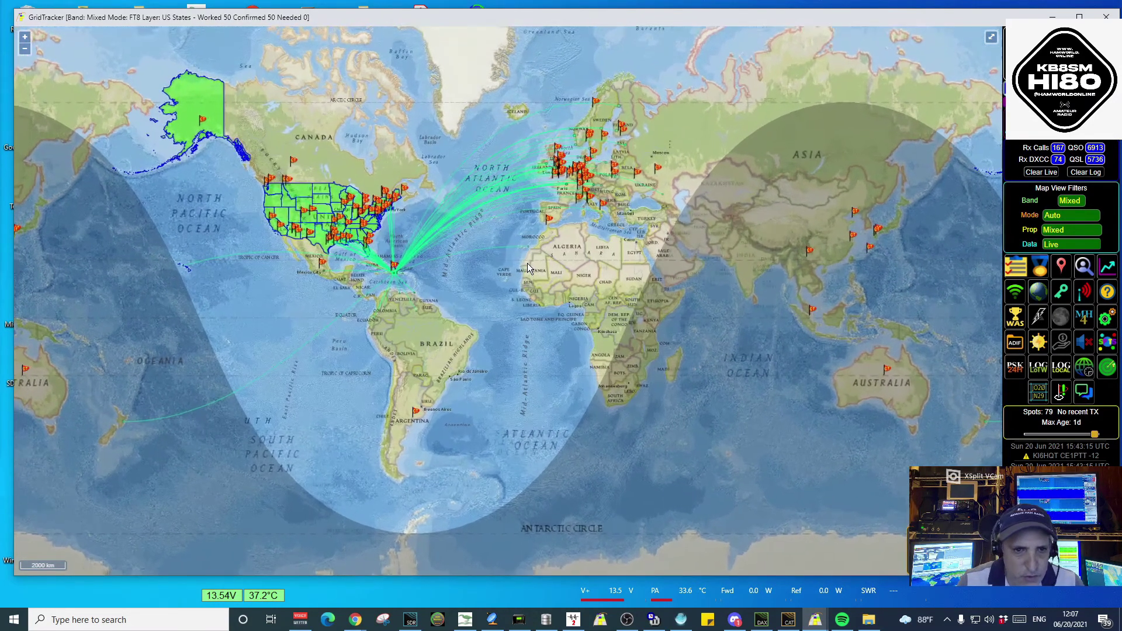
{"action": "left_click_drag", "start_coordinate": [527, 262], "coordinate": [645, 296]}
{"action": "scroll", "coordinate": [635, 285], "scroll_direction": "up", "scroll_amount": 2}
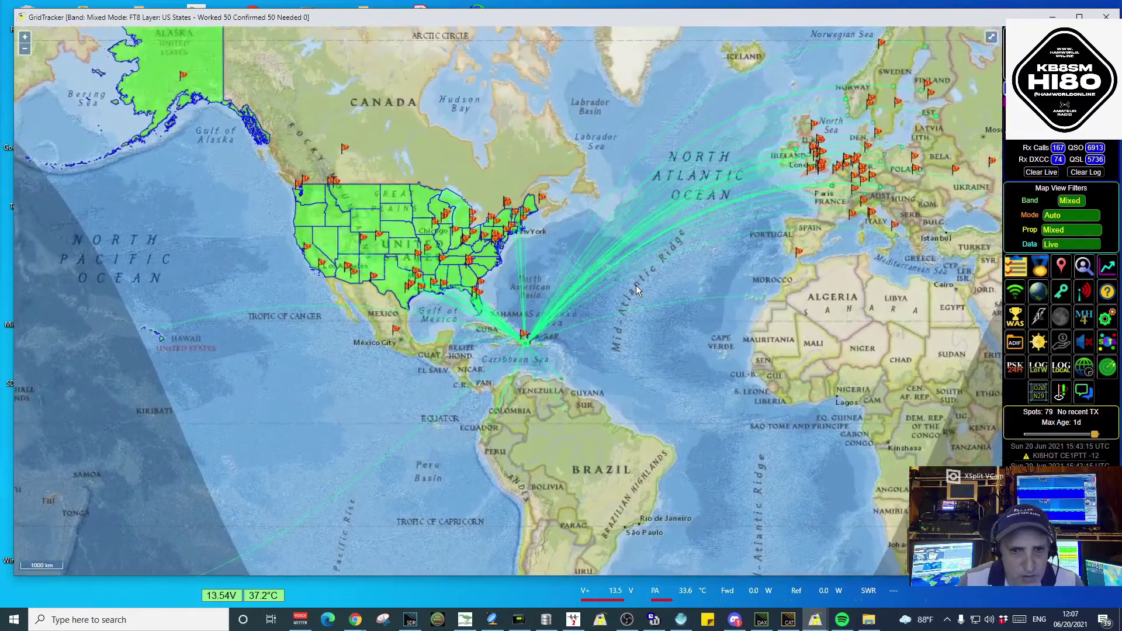
{"action": "left_click_drag", "start_coordinate": [475, 235], "coordinate": [588, 234]}
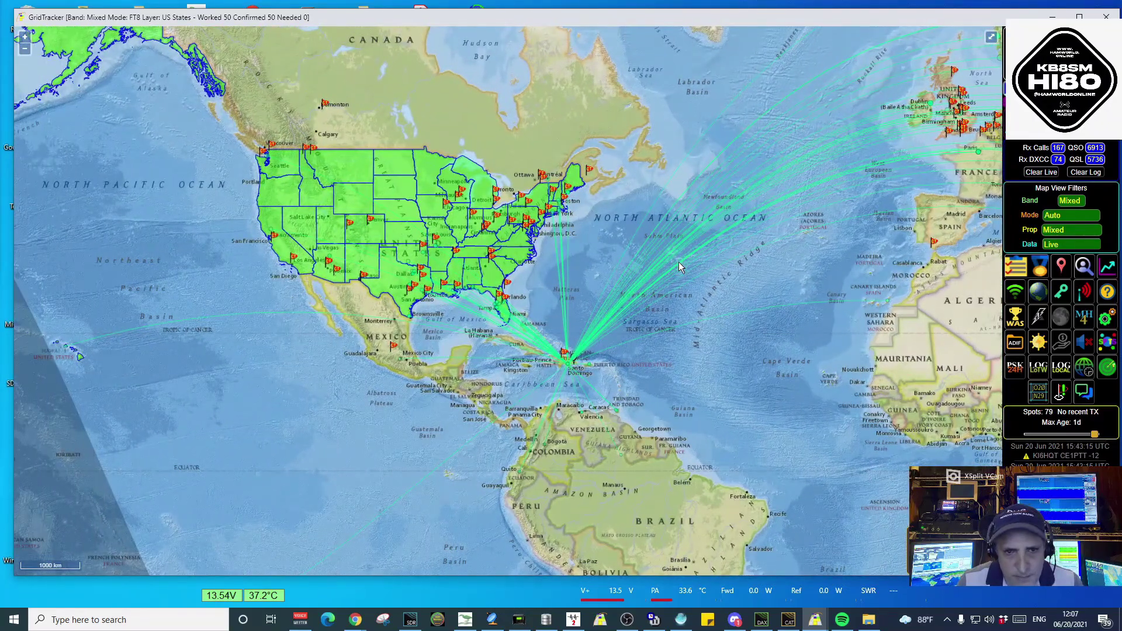
{"action": "left_click_drag", "start_coordinate": [685, 286], "coordinate": [783, 375]}
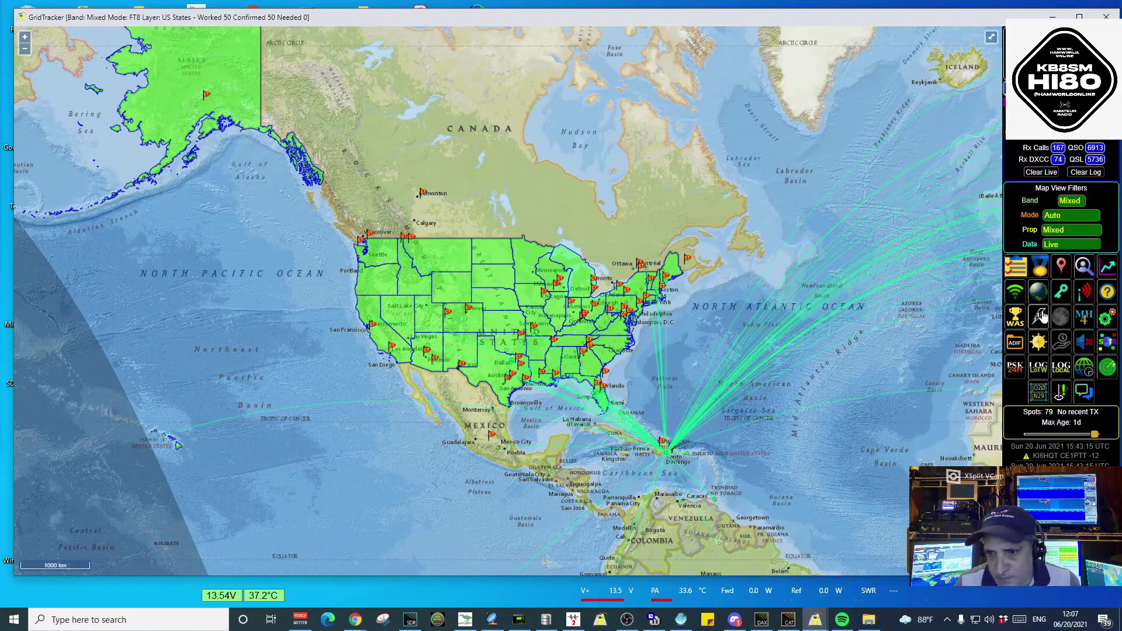
Step: Show the DXCC award overlay, followed by the US Counties overlay, and inspect the counties across the United States
{"action": "left_click", "coordinate": [1015, 317]}
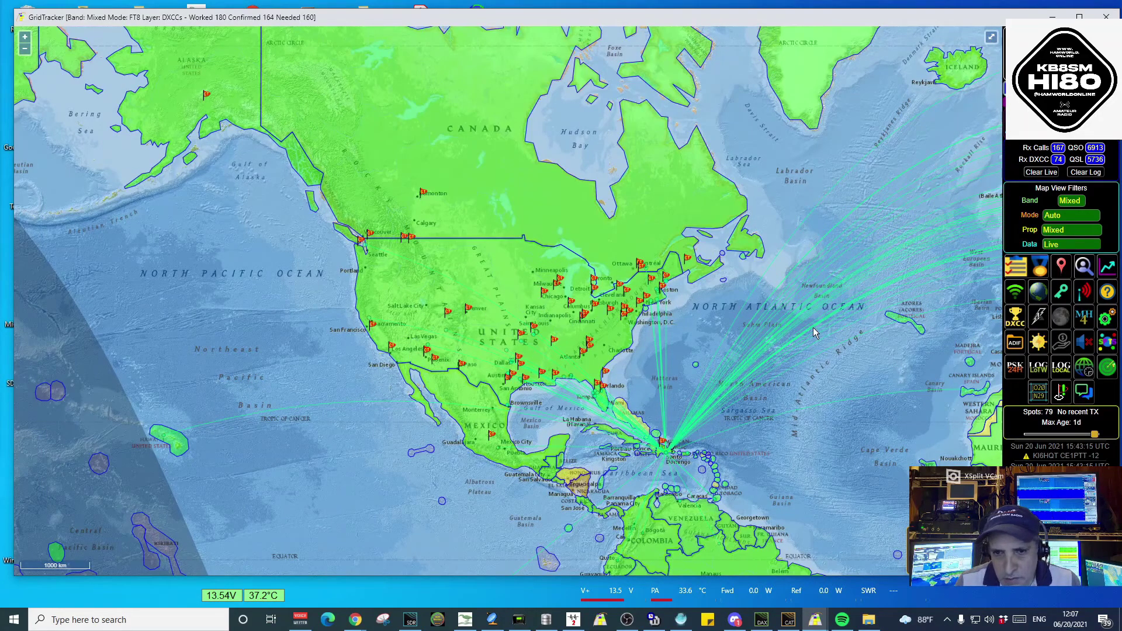
{"action": "scroll", "coordinate": [814, 329], "scroll_direction": "down", "scroll_amount": 2}
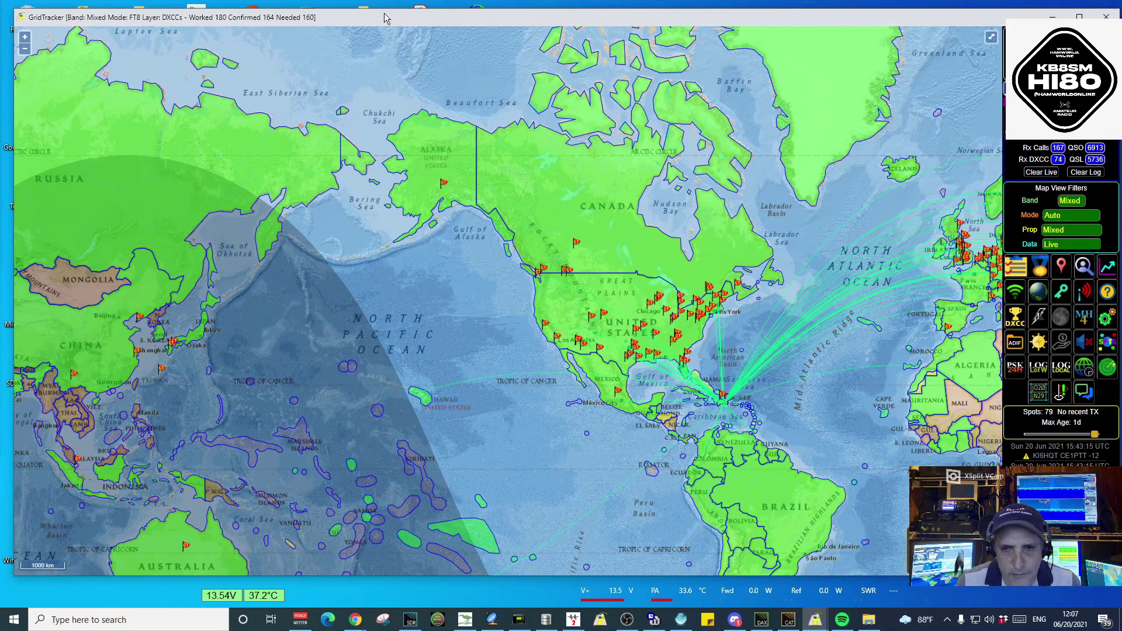
{"action": "left_click", "coordinate": [1016, 331]}
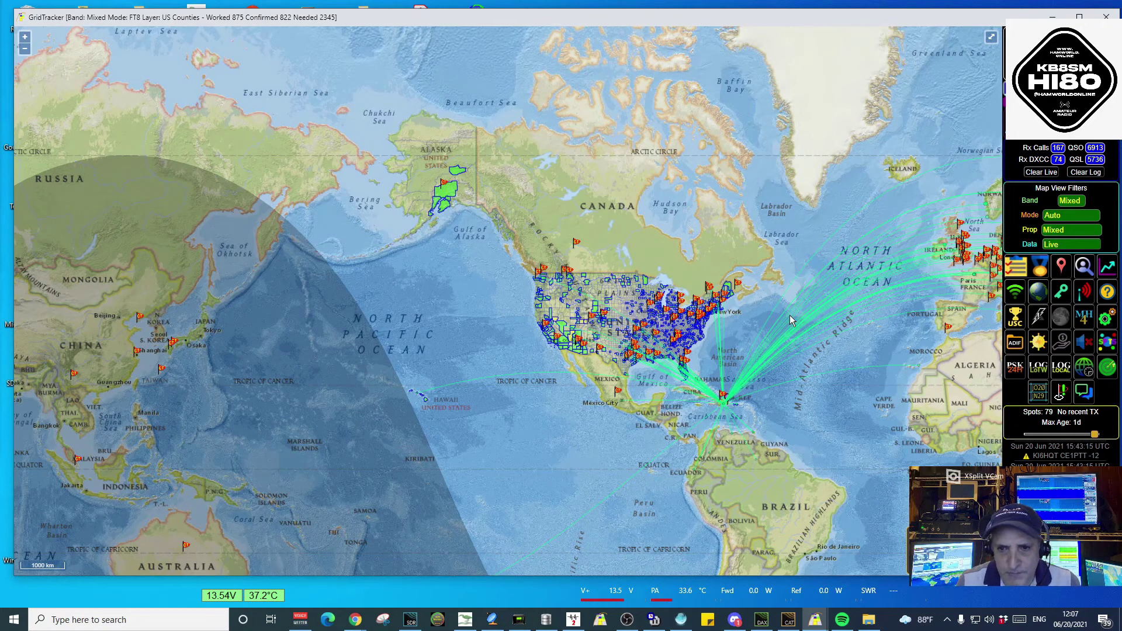
{"action": "scroll", "coordinate": [790, 314], "scroll_direction": "up", "scroll_amount": 2}
{"action": "scroll", "coordinate": [790, 315], "scroll_direction": "up", "scroll_amount": 1}
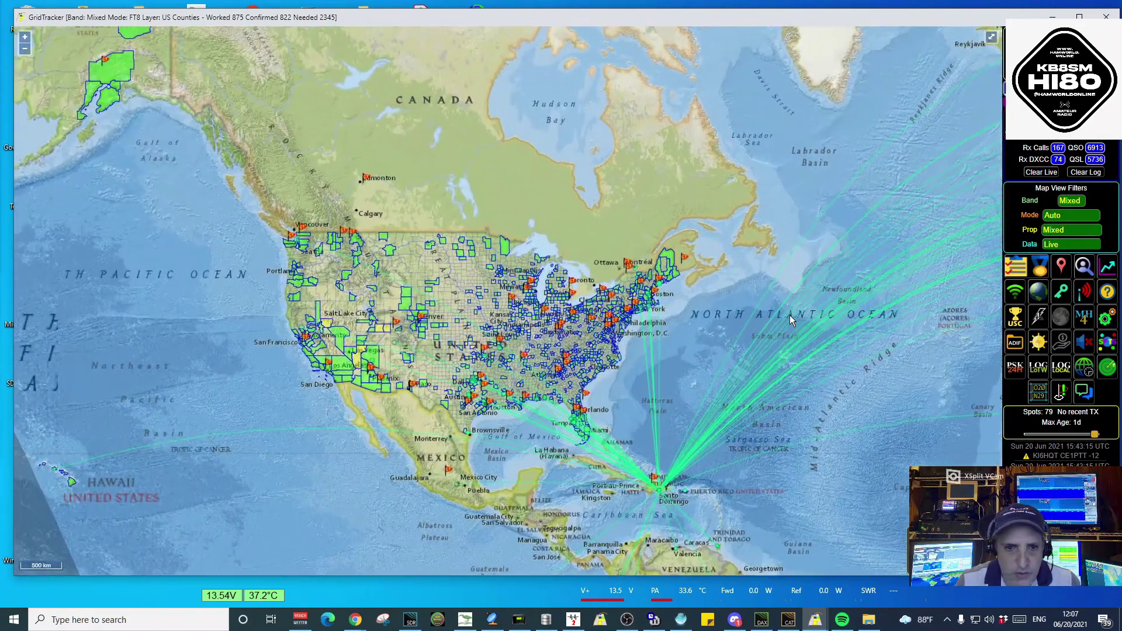
{"action": "scroll", "coordinate": [715, 290], "scroll_direction": "up", "scroll_amount": 1}
{"action": "scroll", "coordinate": [715, 290], "scroll_direction": "up", "scroll_amount": 1}
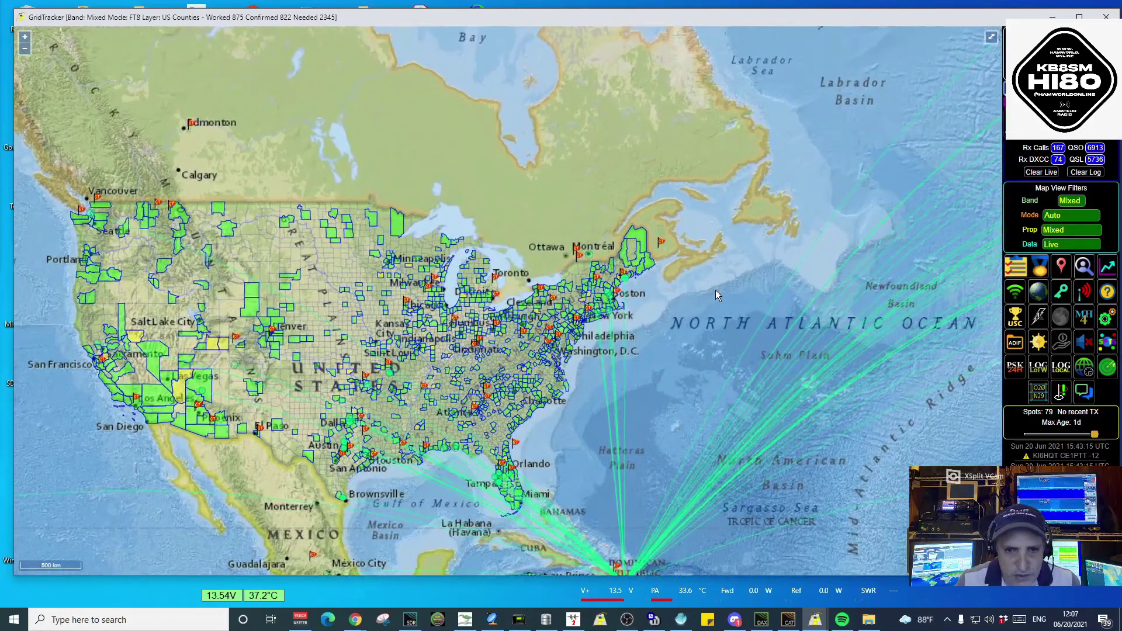
Step: Switch the award overlay to US Continental Grids and check the status of the grid in northern Maine
{"action": "left_click", "coordinate": [1008, 323]}
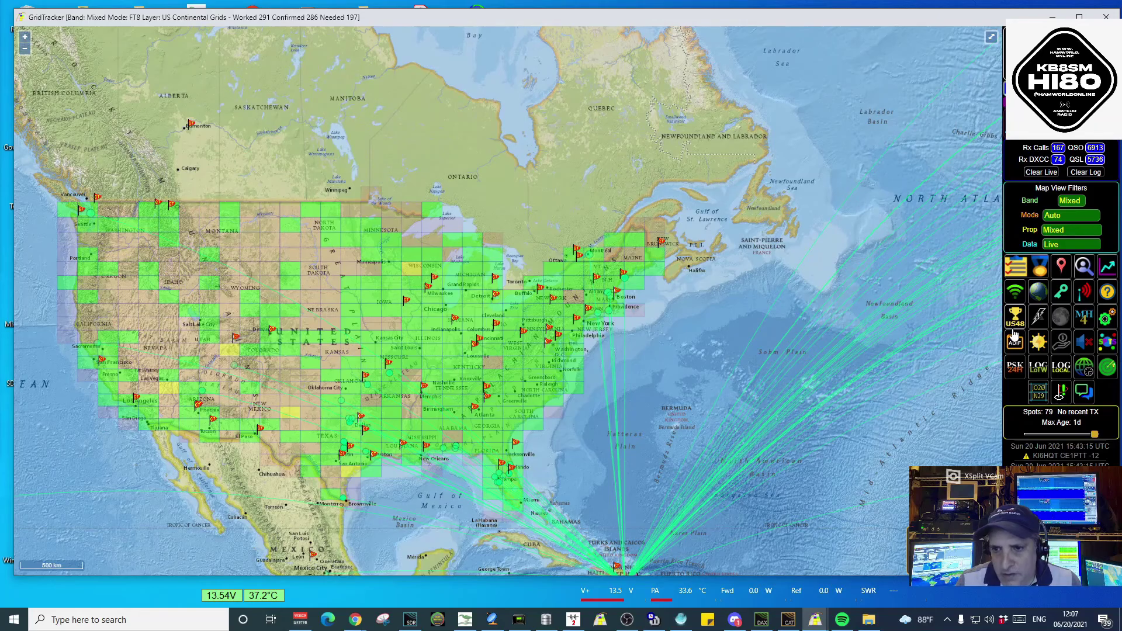
{"action": "mouse_move", "coordinate": [654, 227]}
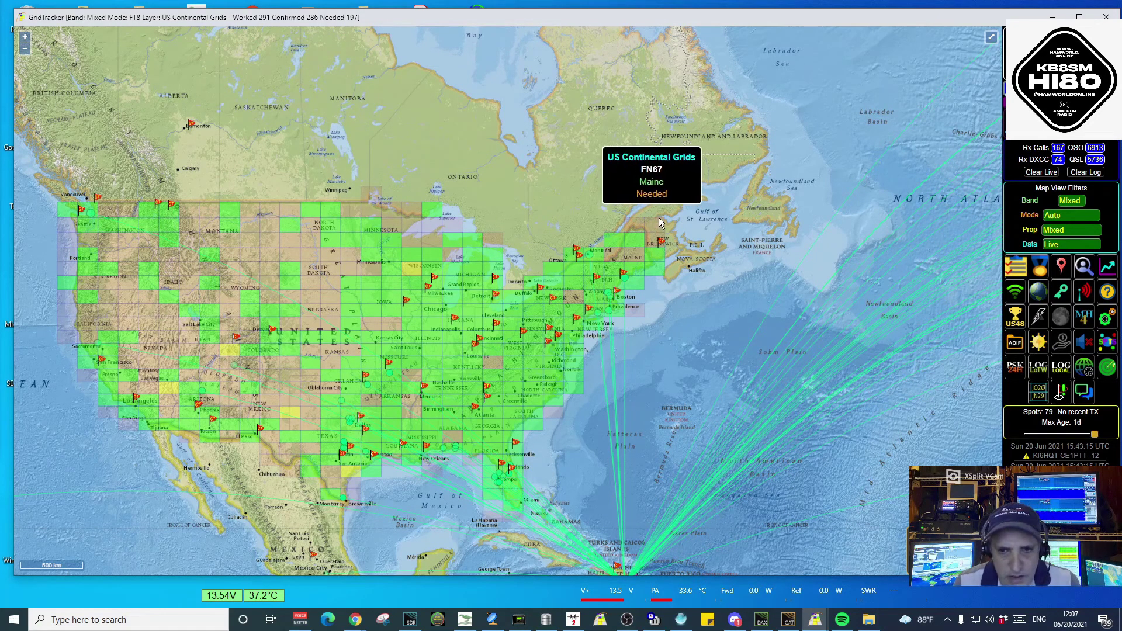
{"action": "left_click_drag", "start_coordinate": [659, 223], "coordinate": [812, 190]}
{"action": "scroll", "coordinate": [790, 299], "scroll_direction": "down", "scroll_amount": 1}
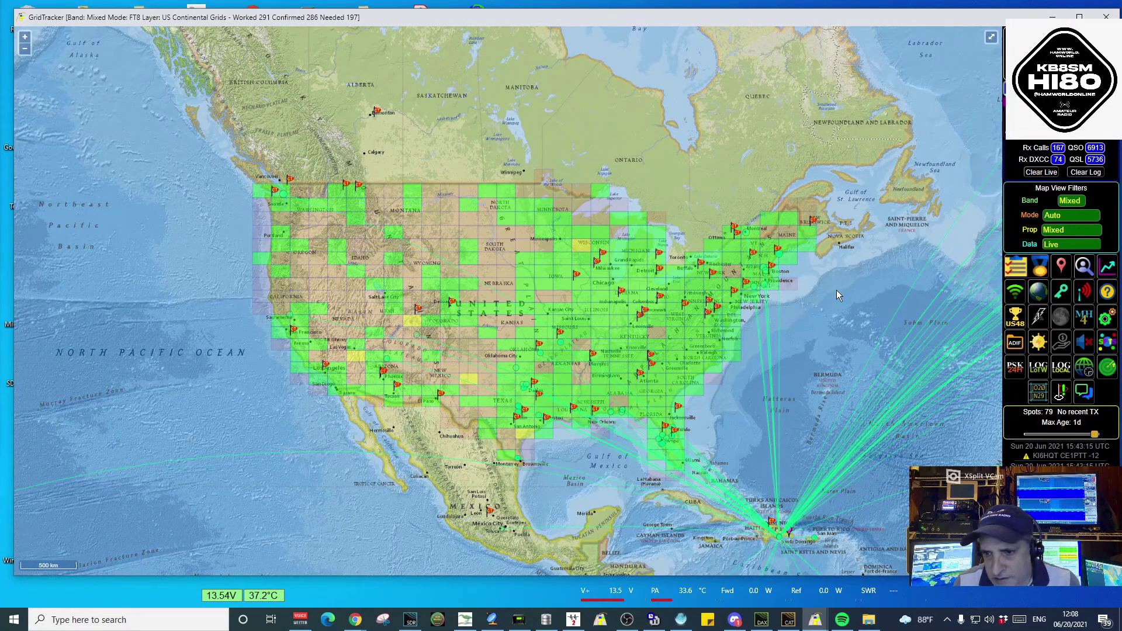
Step: Return the map to the plain Grids layer and view the live spots across the Pacific, Americas and Europe
{"action": "left_click", "coordinate": [1015, 323]}
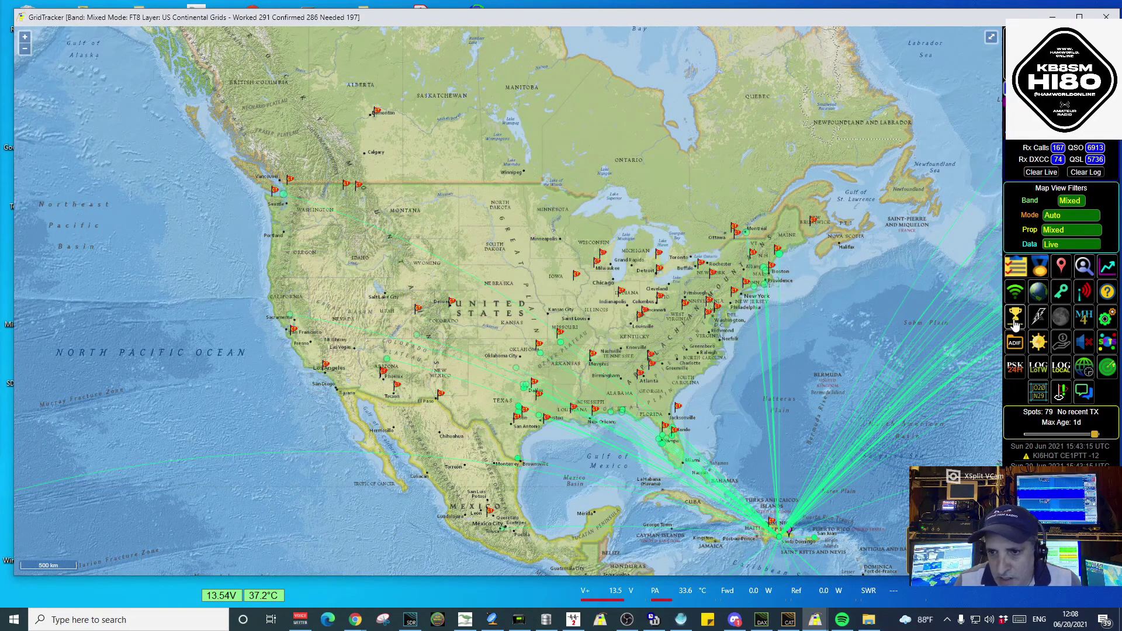
{"action": "scroll", "coordinate": [854, 306], "scroll_direction": "down", "scroll_amount": 1}
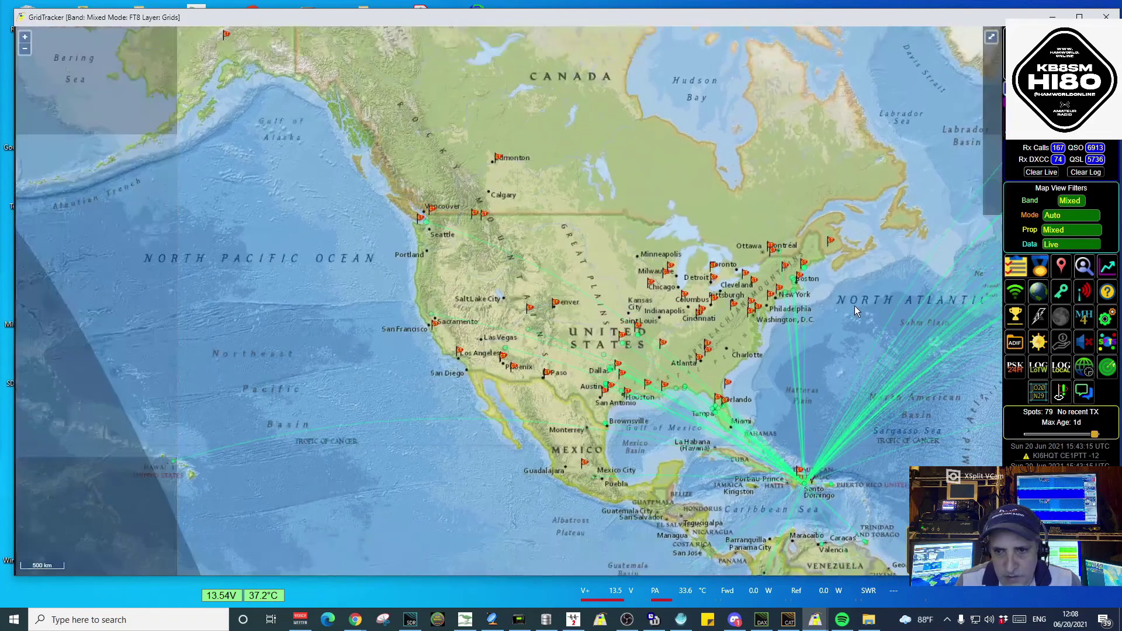
{"action": "scroll", "coordinate": [854, 306], "scroll_direction": "down", "scroll_amount": 1}
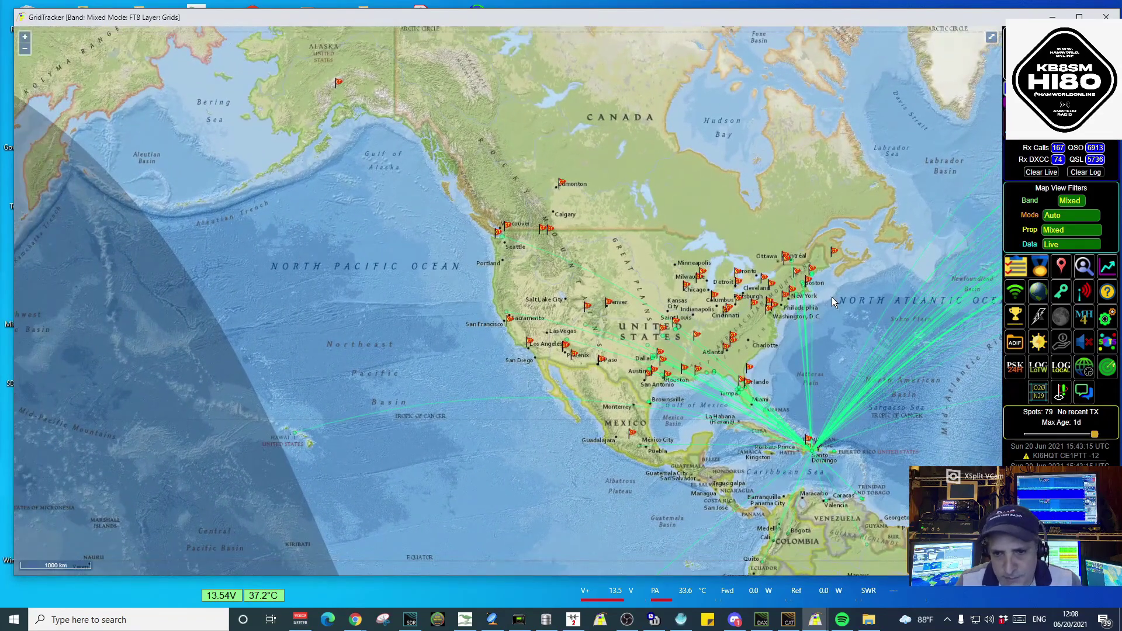
{"action": "scroll", "coordinate": [832, 297], "scroll_direction": "down", "scroll_amount": 1}
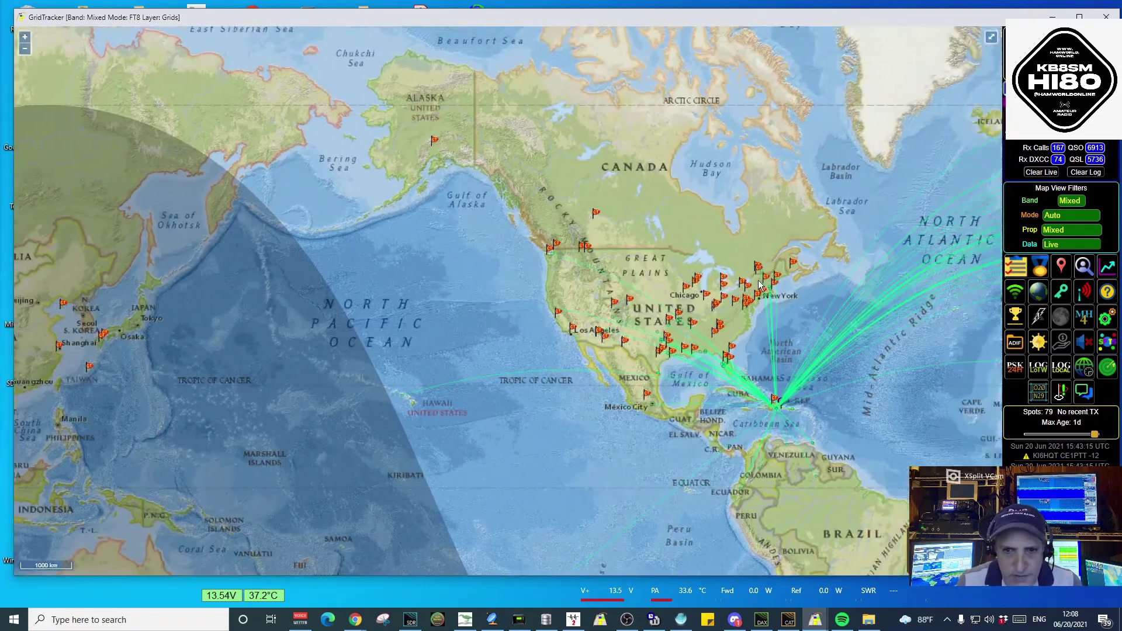
{"action": "scroll", "coordinate": [760, 285], "scroll_direction": "down", "scroll_amount": 1}
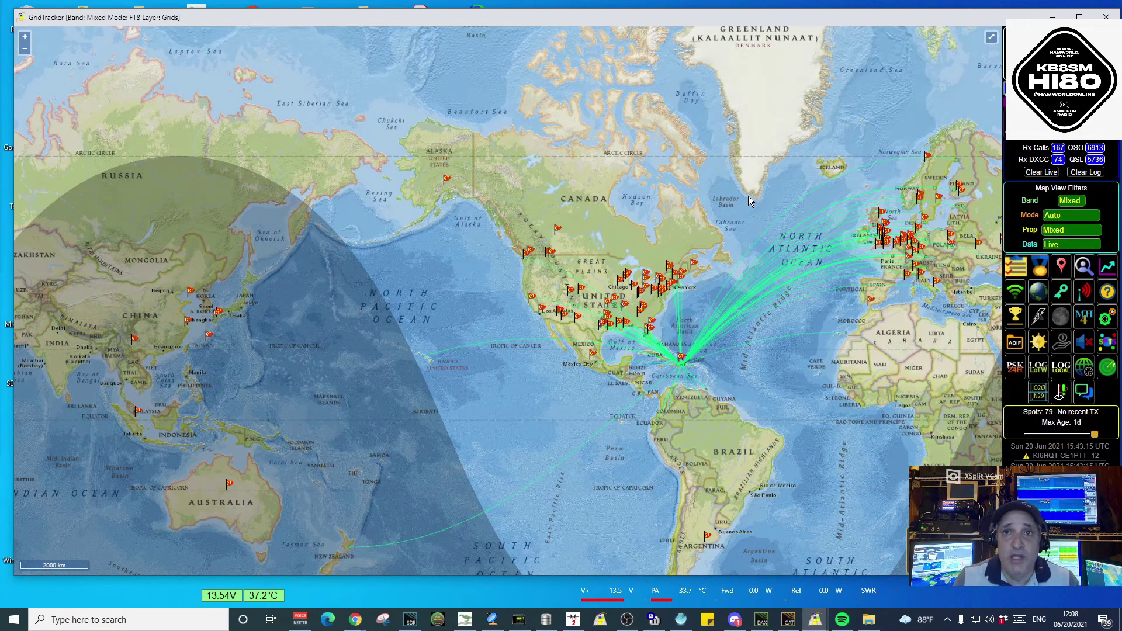
Step: Switch the award overlay to CQ Zones and inspect the worked and confirmed details of several zones worldwide
{"action": "left_click", "coordinate": [1021, 318]}
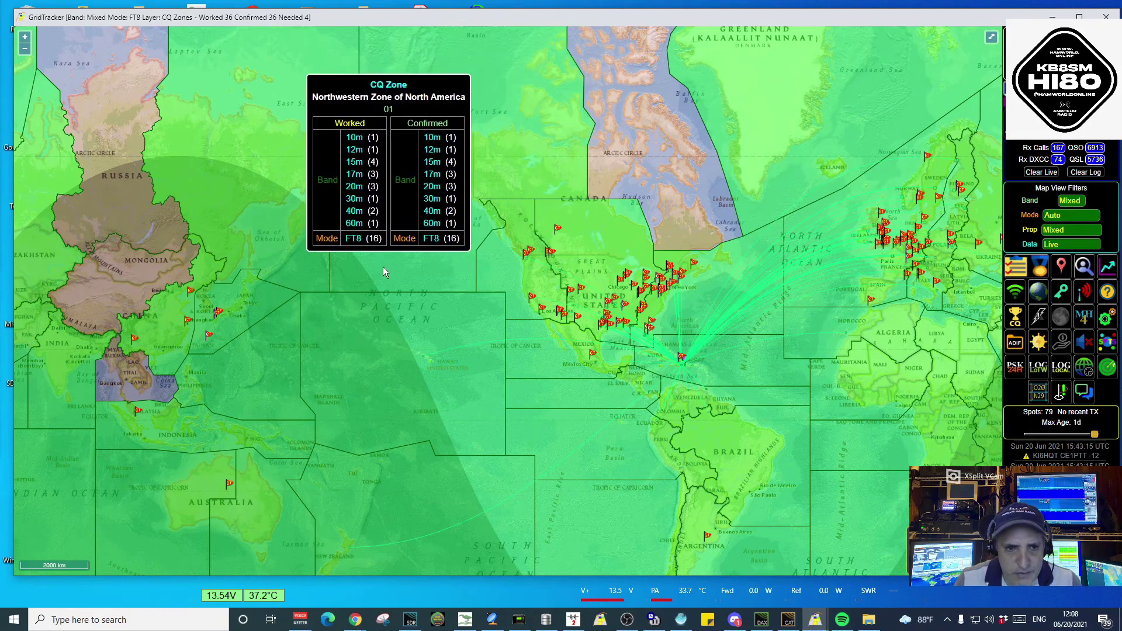
{"action": "scroll", "coordinate": [425, 292], "scroll_direction": "down", "scroll_amount": 1}
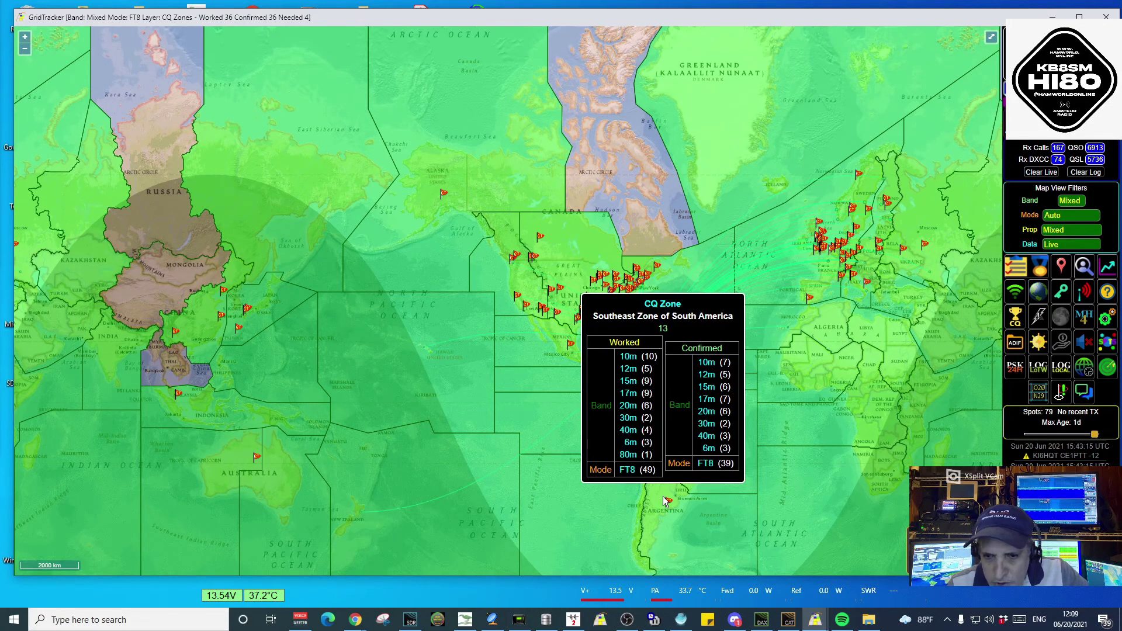
{"action": "scroll", "coordinate": [784, 269], "scroll_direction": "down", "scroll_amount": 1}
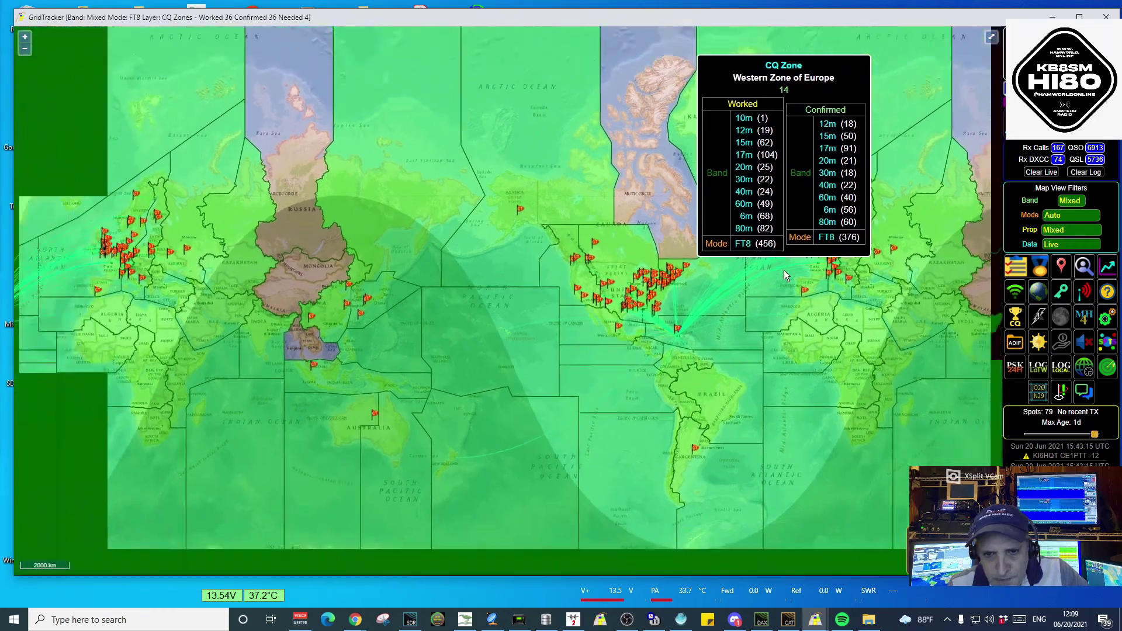
{"action": "scroll", "coordinate": [780, 272], "scroll_direction": "down", "scroll_amount": 2}
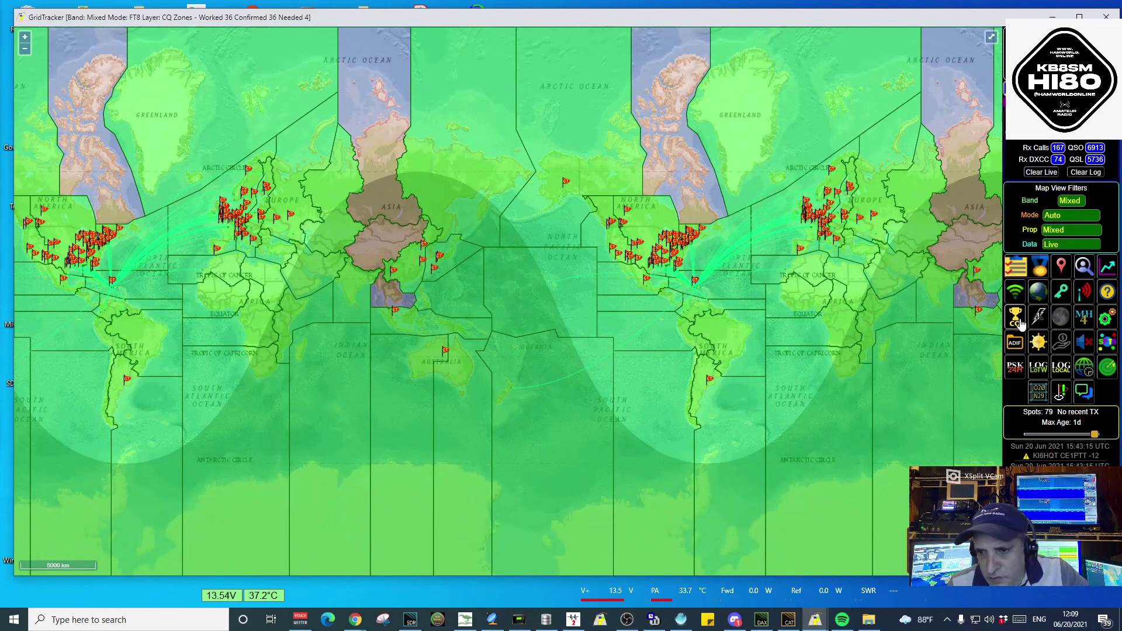
Step: Cycle the award overlay past ITU Zones and Continents to US States and point out Alaska
{"action": "left_click", "coordinate": [1017, 318]}
{"action": "left_click", "coordinate": [1016, 318]}
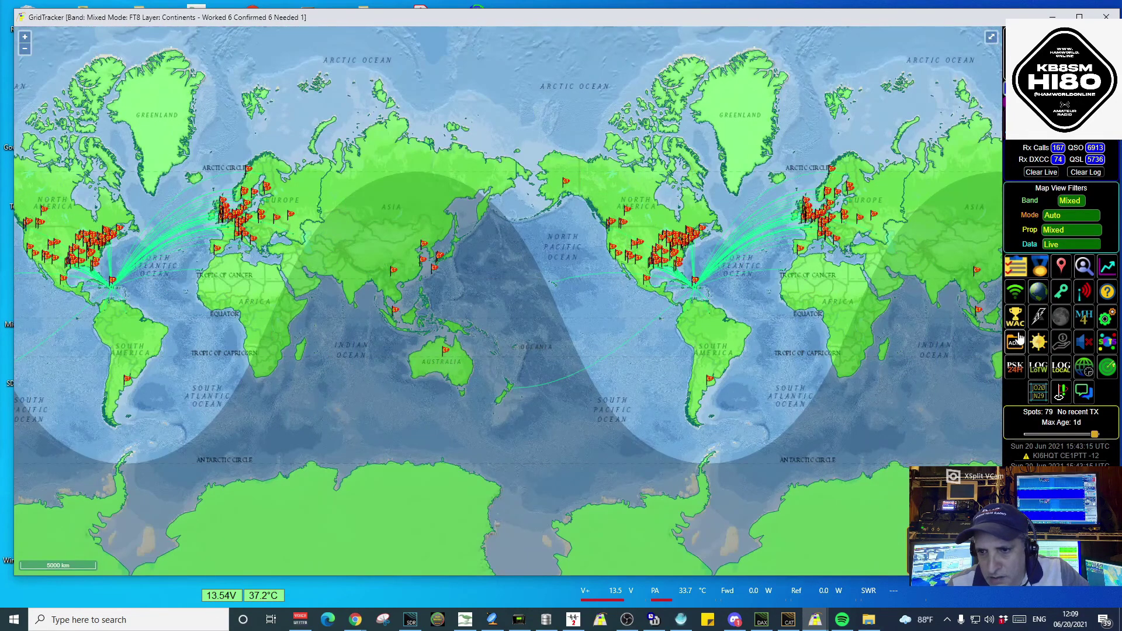
{"action": "left_click", "coordinate": [1018, 327]}
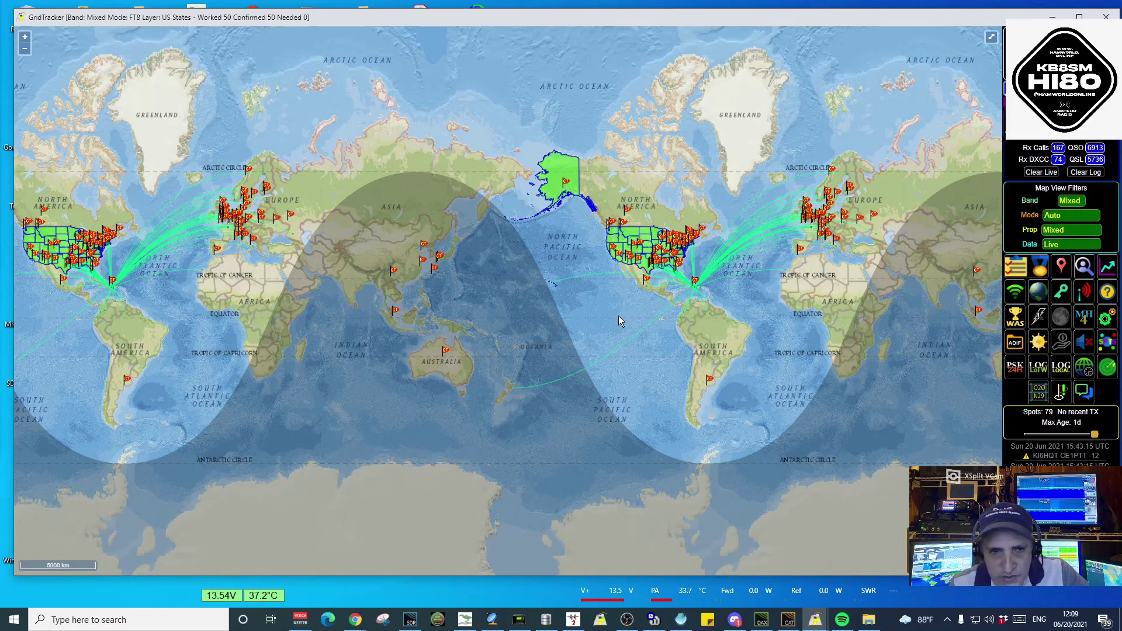
{"action": "mouse_move", "coordinate": [559, 194]}
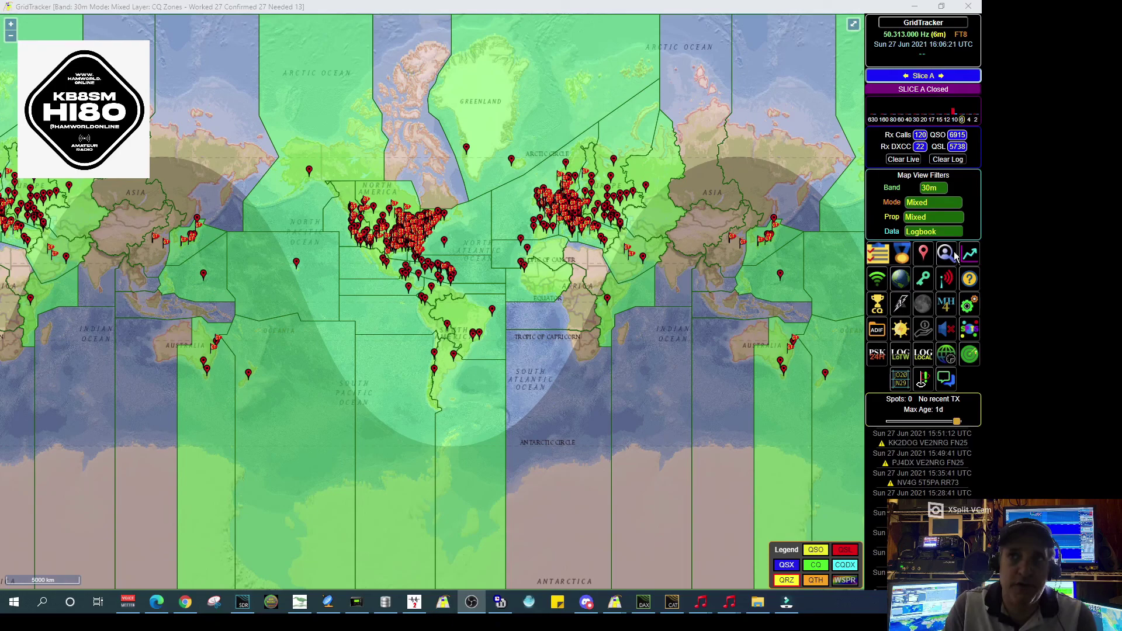
Step: Set the map's band filter to Mixed and cycle the award overlay from CQ Zones to DXCC
{"action": "left_click", "coordinate": [933, 187]}
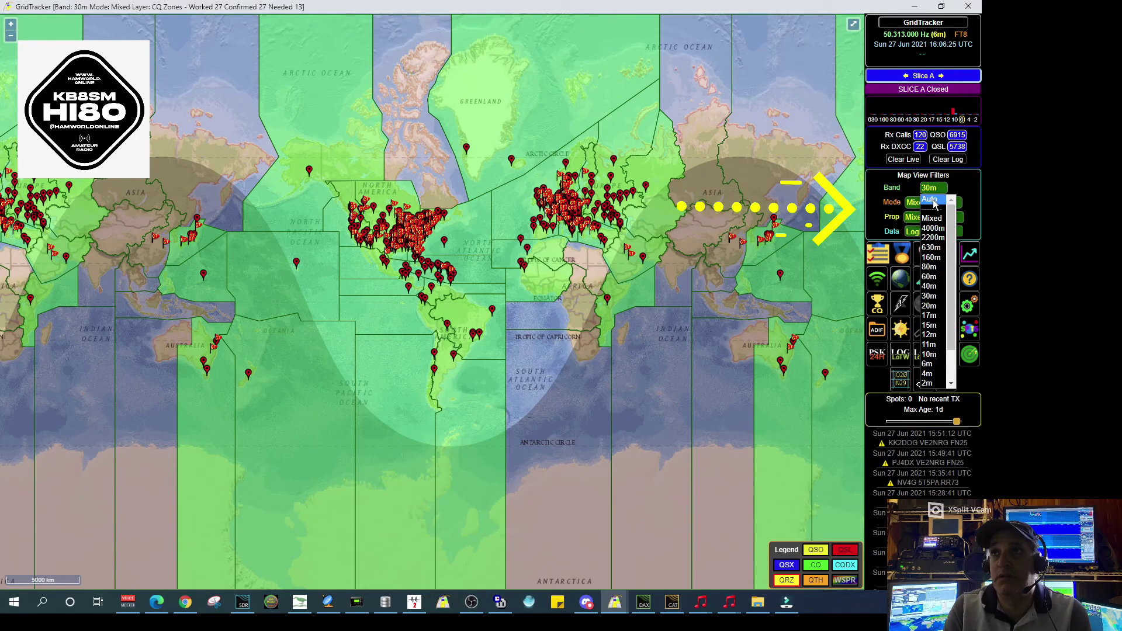
{"action": "left_click", "coordinate": [932, 218]}
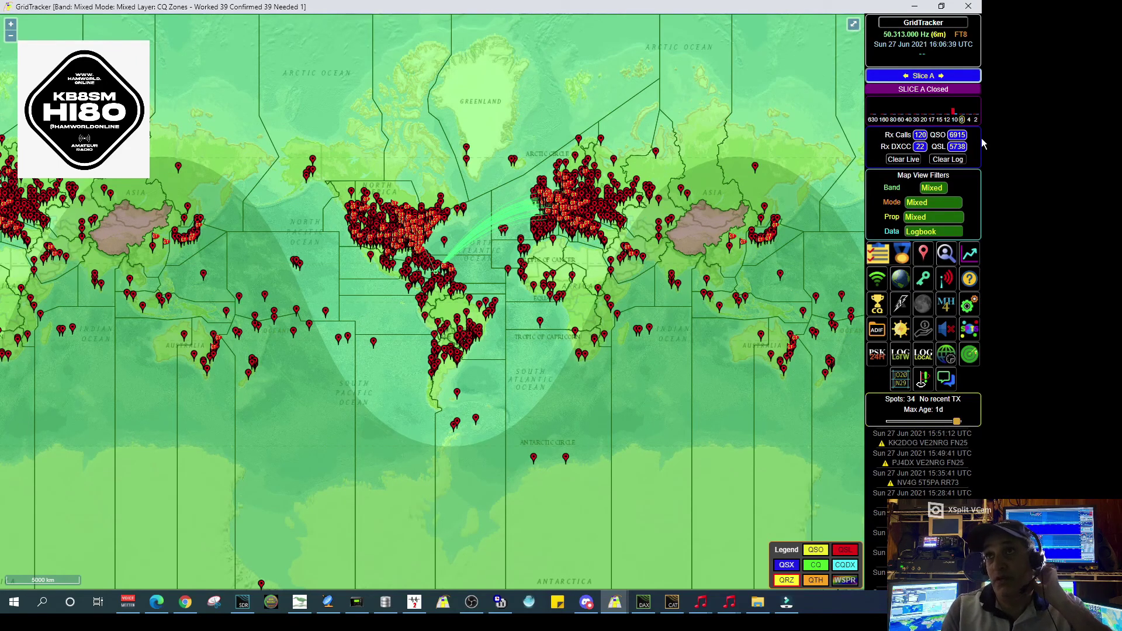
{"action": "left_click", "coordinate": [881, 315]}
{"action": "left_click", "coordinate": [881, 315]}
{"action": "left_click", "coordinate": [880, 315]}
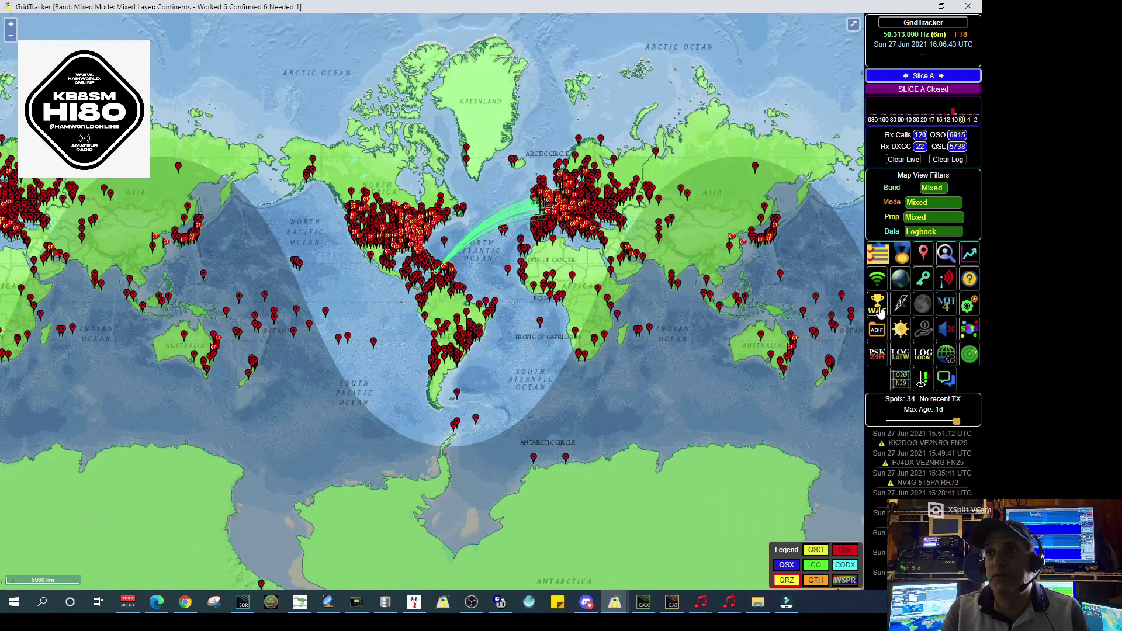
{"action": "left_click", "coordinate": [880, 315]}
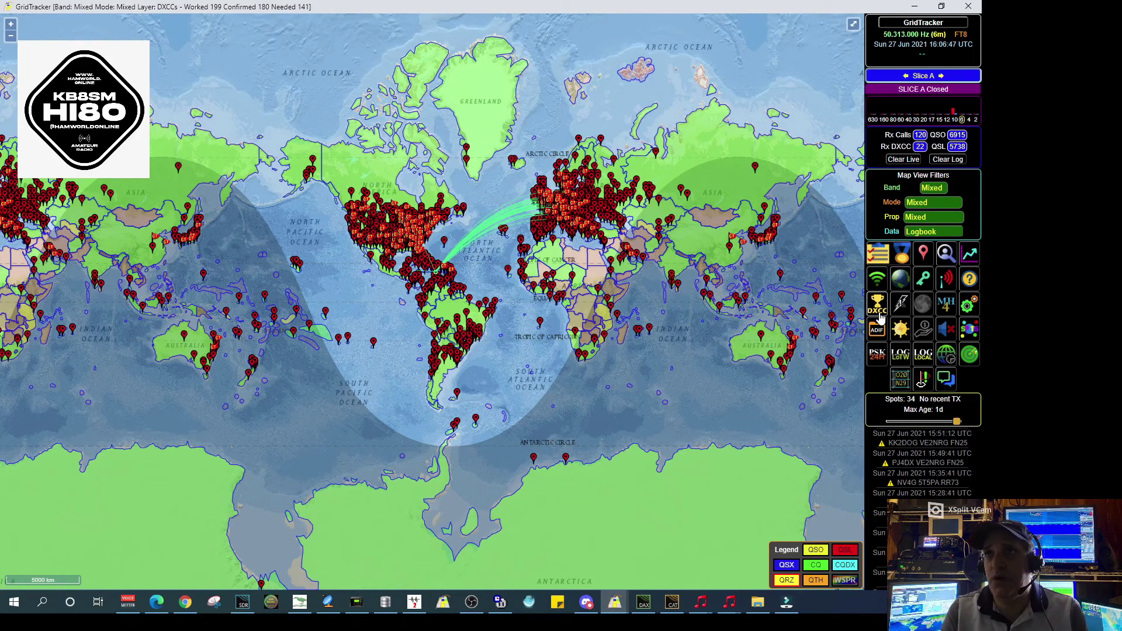
Step: Filter the DXCC award overlay to the 20m band
{"action": "left_click", "coordinate": [933, 188]}
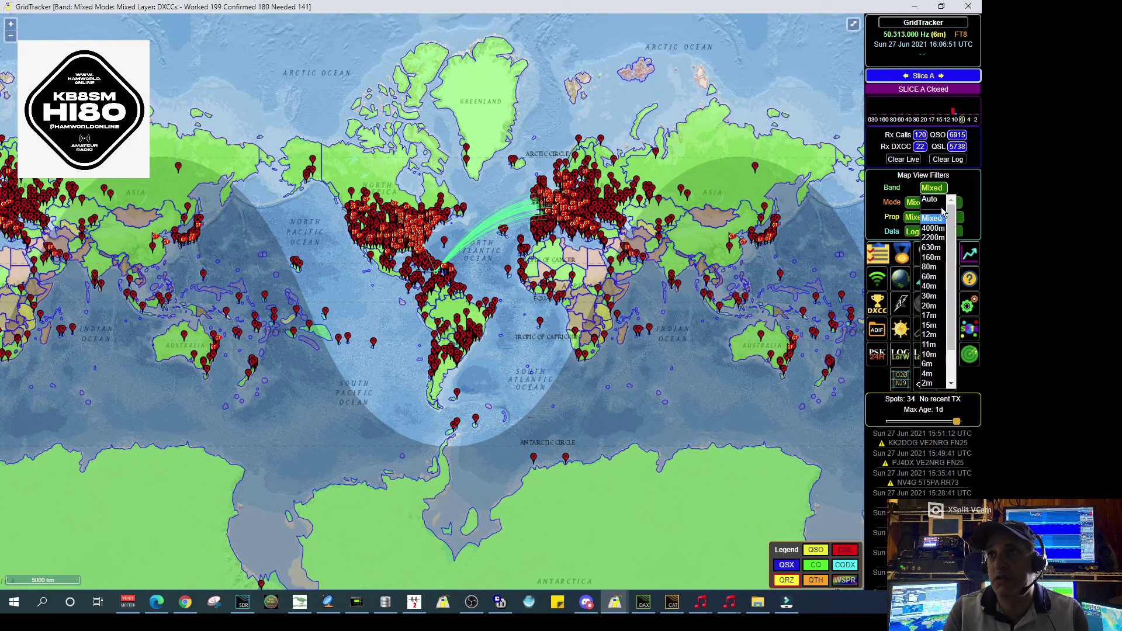
{"action": "left_click", "coordinate": [929, 306]}
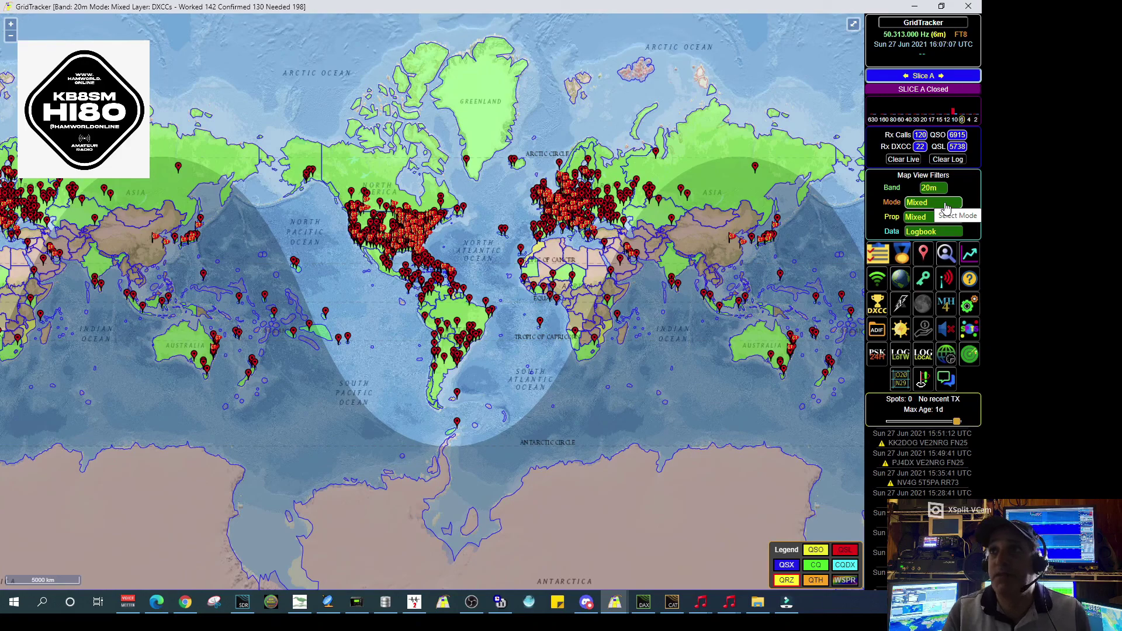
Step: Set the map's mode filter to Digital for the 20m DXCC overlay and look over the Atlantic region
{"action": "left_click", "coordinate": [915, 204]}
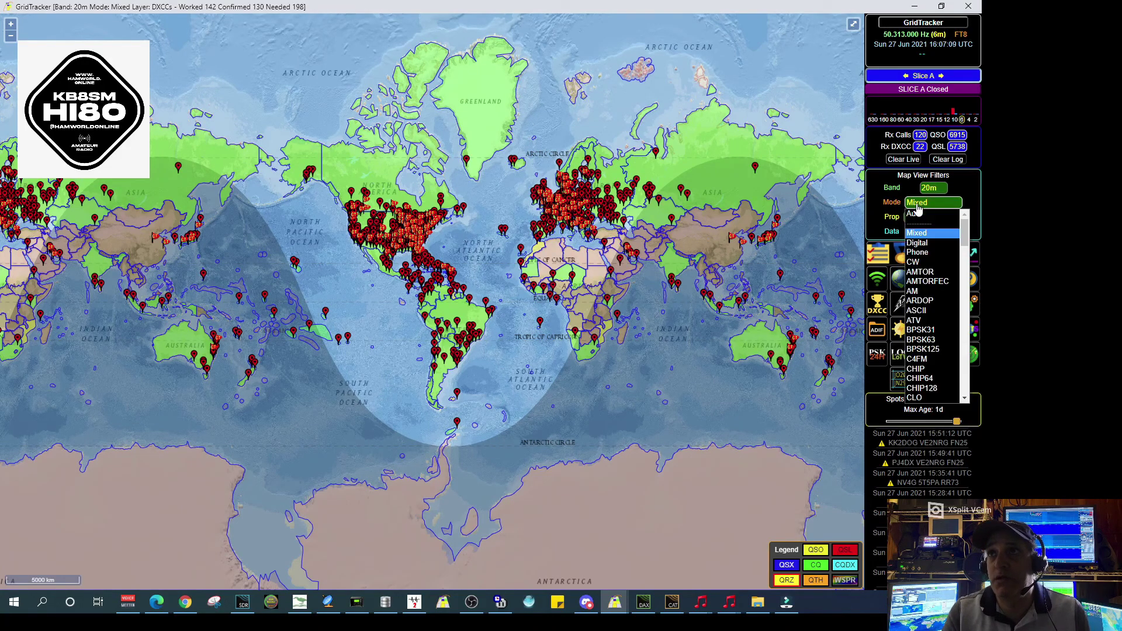
{"action": "left_click", "coordinate": [934, 243]}
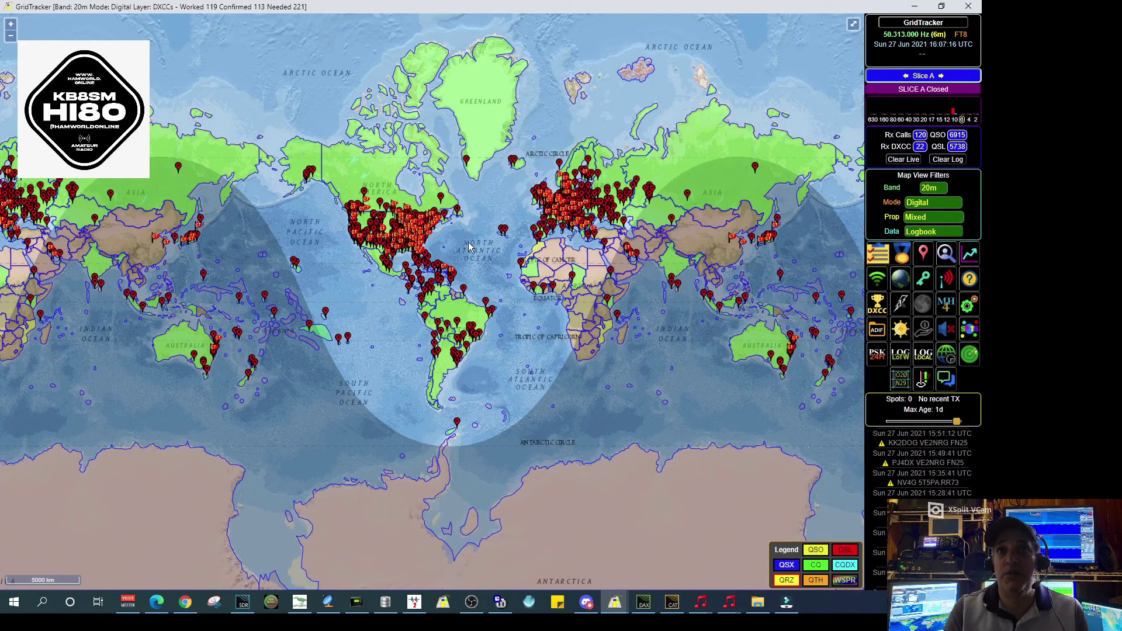
{"action": "scroll", "coordinate": [468, 242], "scroll_direction": "up", "scroll_amount": 1}
{"action": "scroll", "coordinate": [468, 242], "scroll_direction": "up", "scroll_amount": 2}
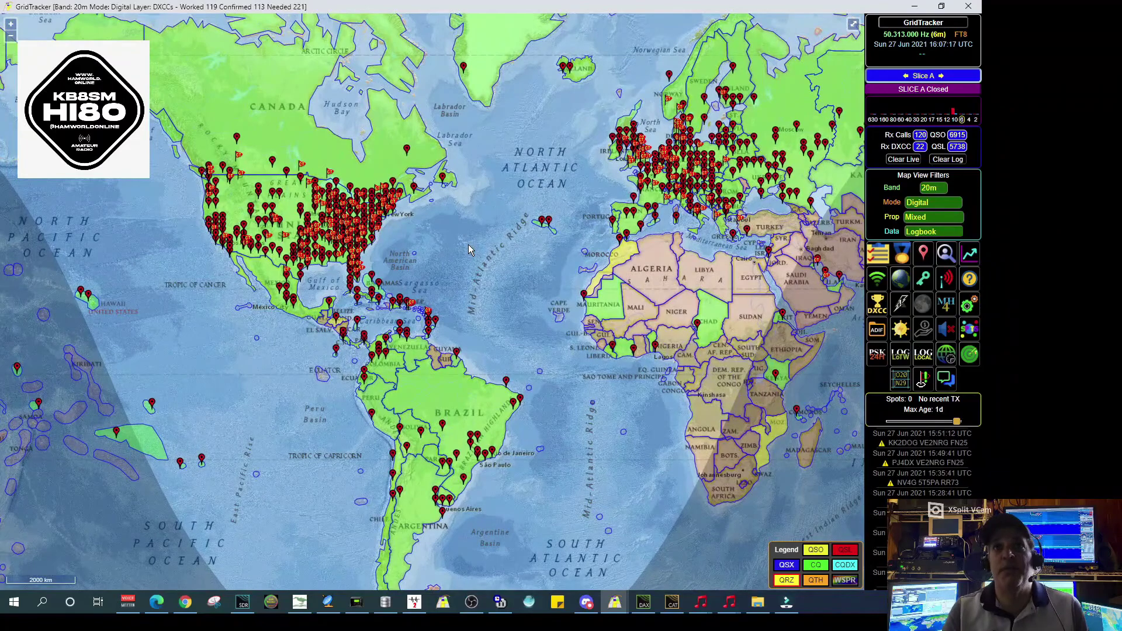
{"action": "scroll", "coordinate": [468, 245], "scroll_direction": "down", "scroll_amount": 1}
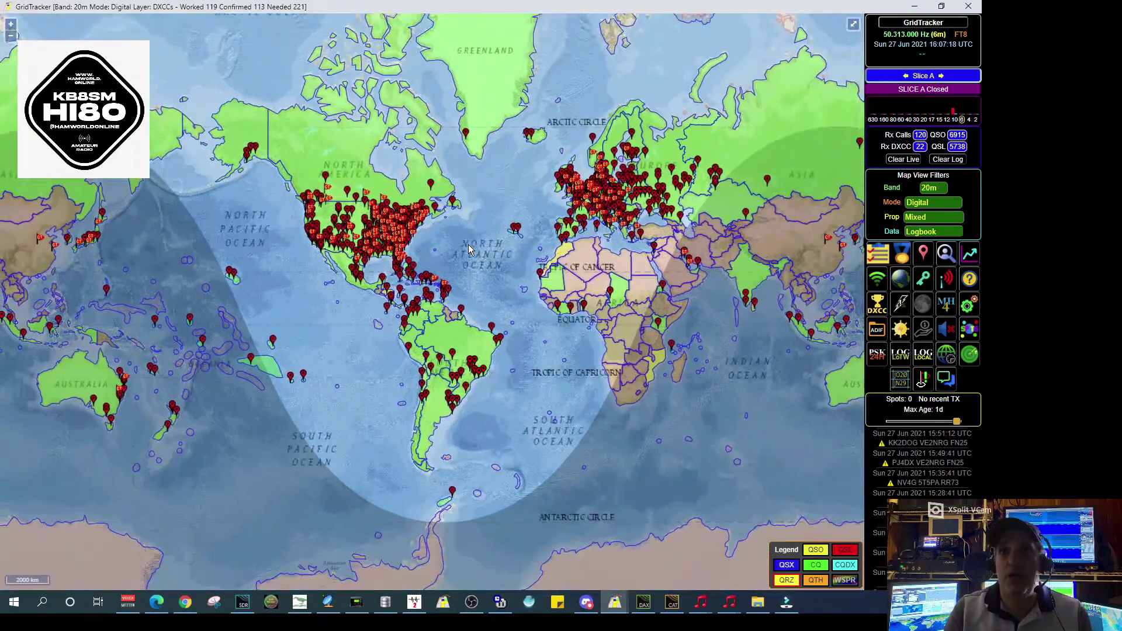
Step: Set the mode filter to Phone and the band filter to 6m for the DXCC overlay
{"action": "left_click", "coordinate": [928, 202]}
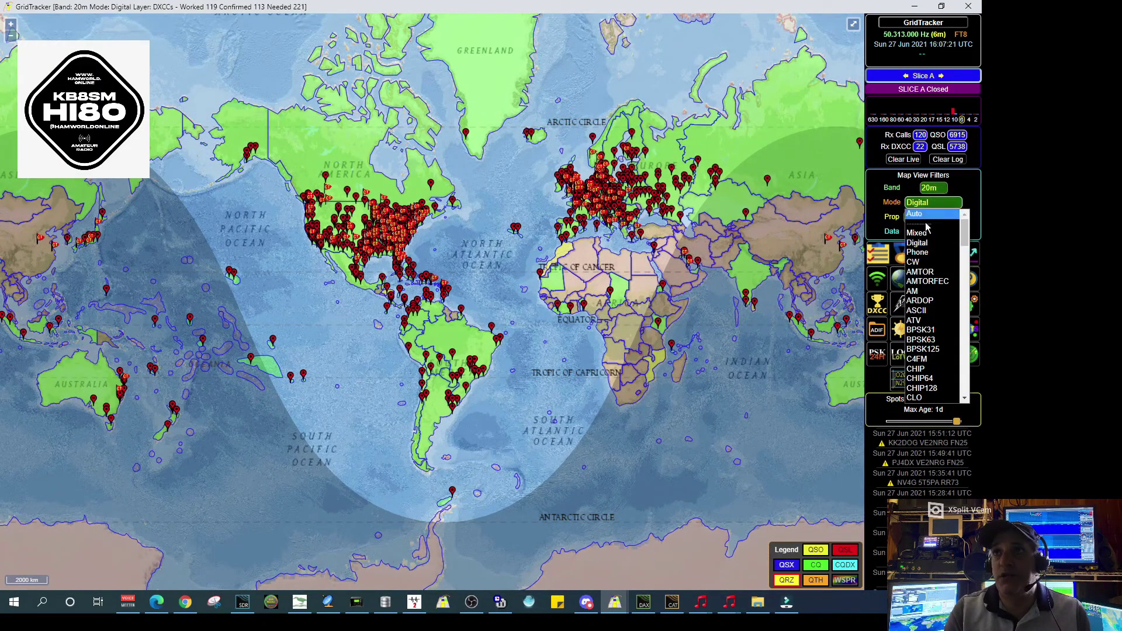
{"action": "left_click", "coordinate": [925, 252]}
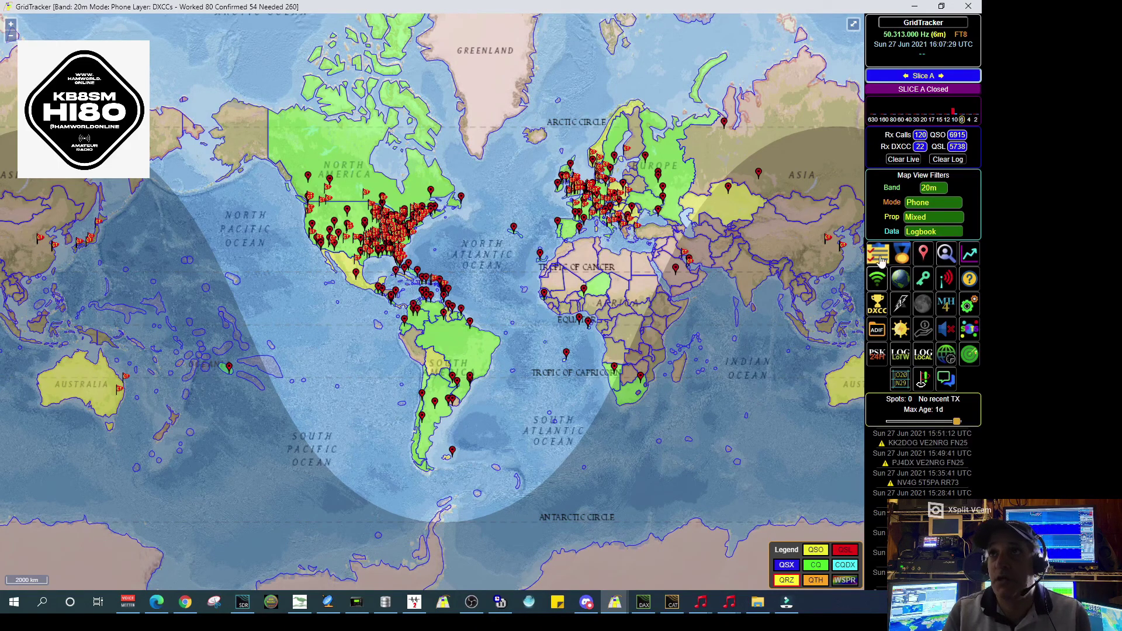
{"action": "left_click", "coordinate": [930, 188]}
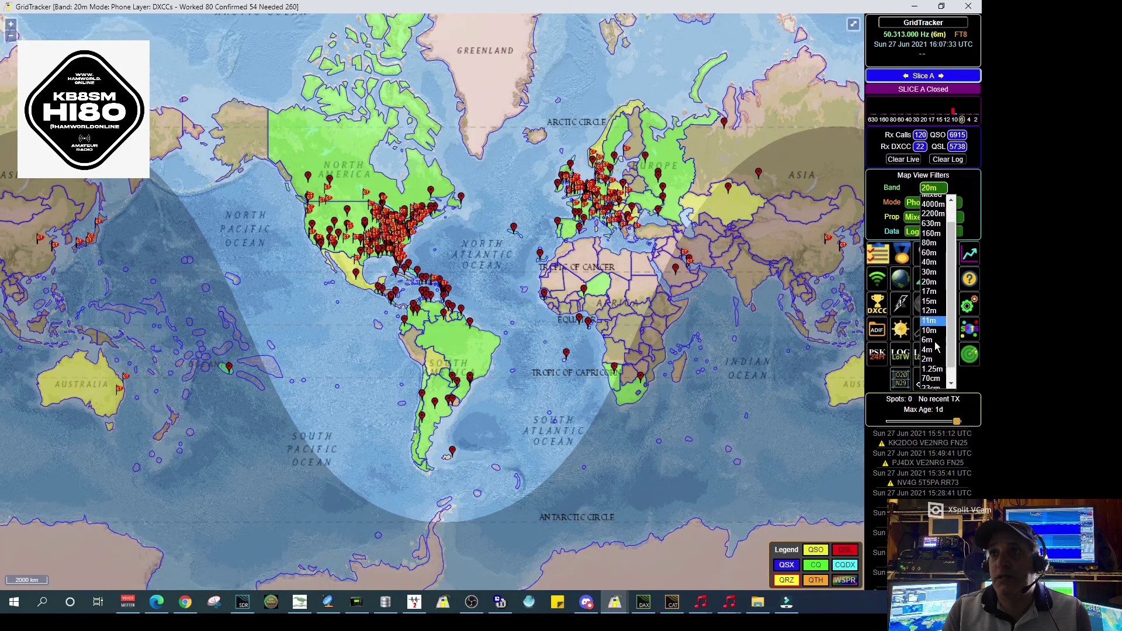
{"action": "scroll", "coordinate": [933, 349], "scroll_direction": "down", "scroll_amount": 2}
{"action": "left_click", "coordinate": [933, 326]}
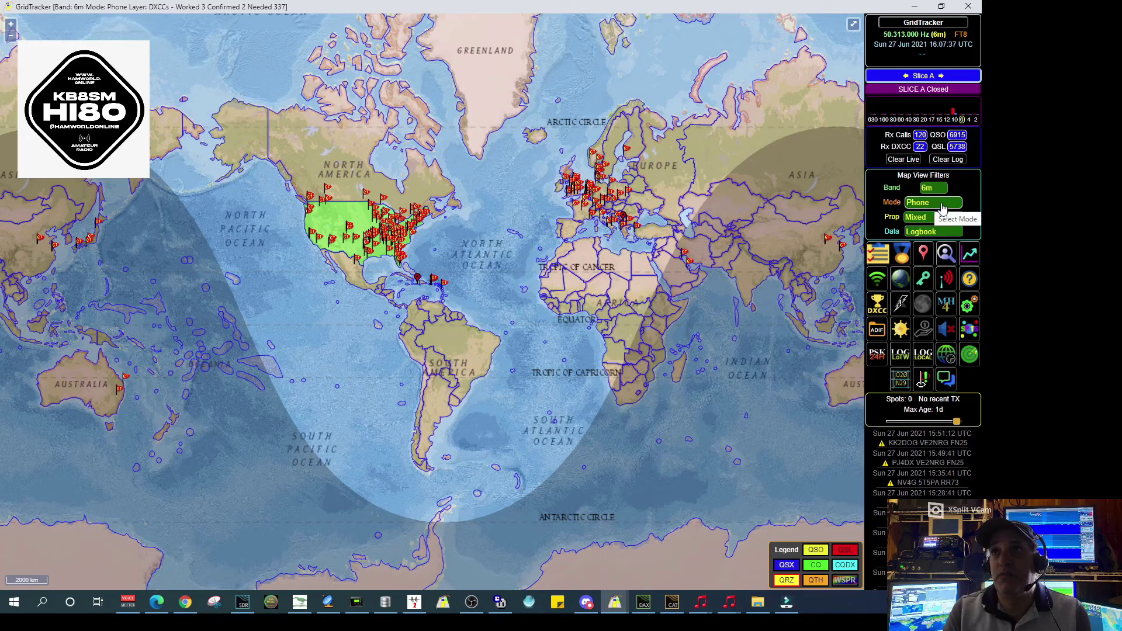
{"action": "scroll", "coordinate": [459, 288], "scroll_direction": "up", "scroll_amount": 1}
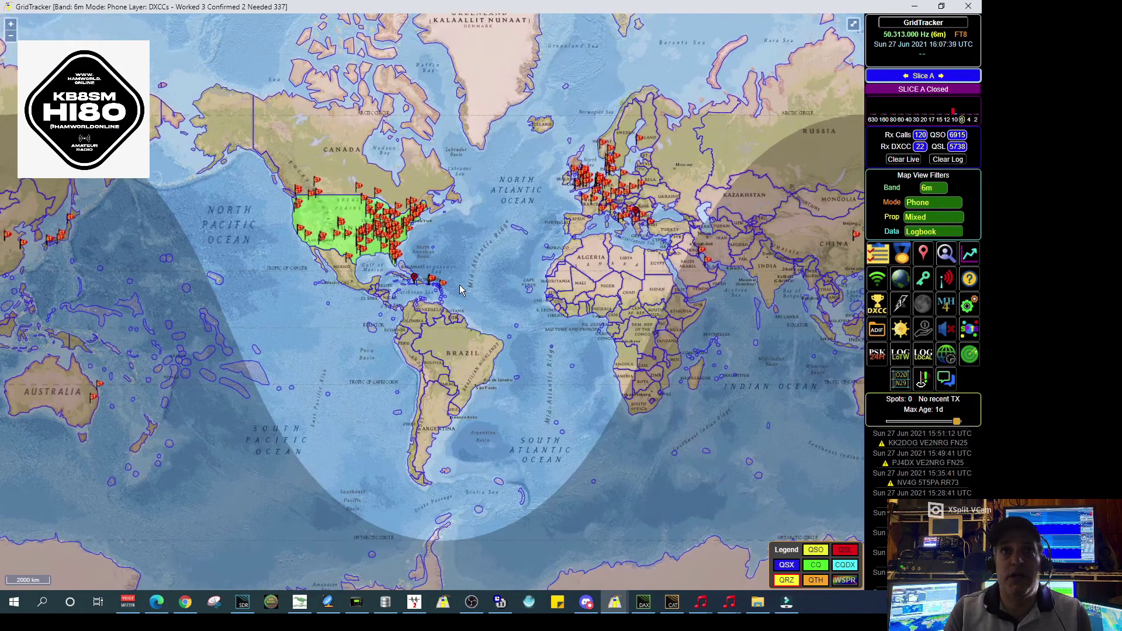
{"action": "scroll", "coordinate": [459, 285], "scroll_direction": "down", "scroll_amount": 1}
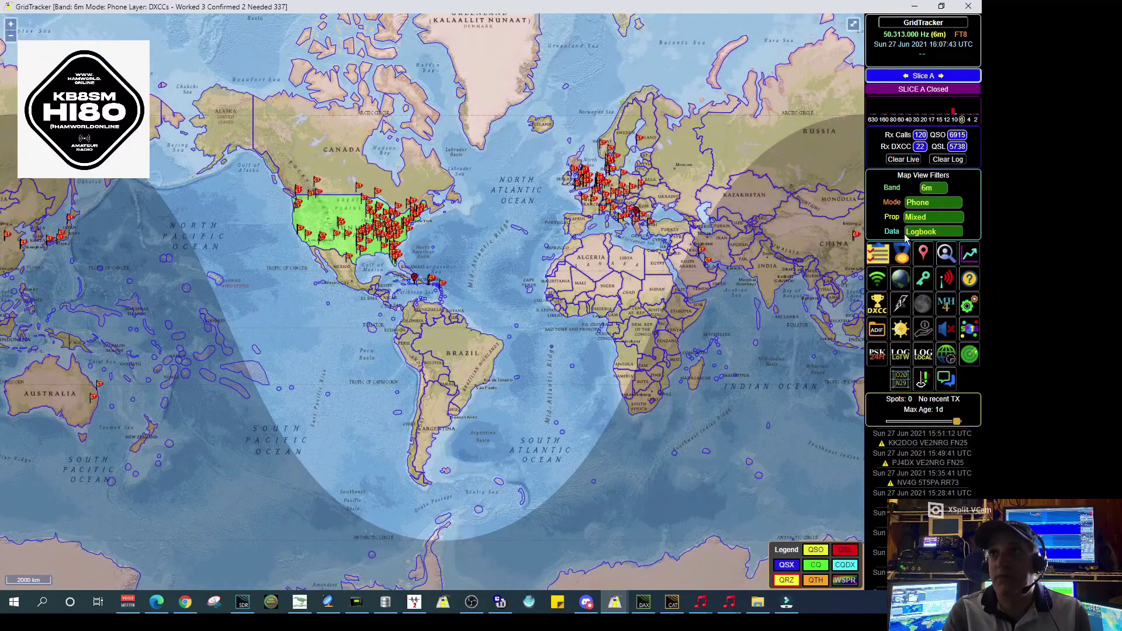
Step: Switch the 6m DXCC overlay's mode filter to Digital and view the whole world map
{"action": "left_click", "coordinate": [932, 202]}
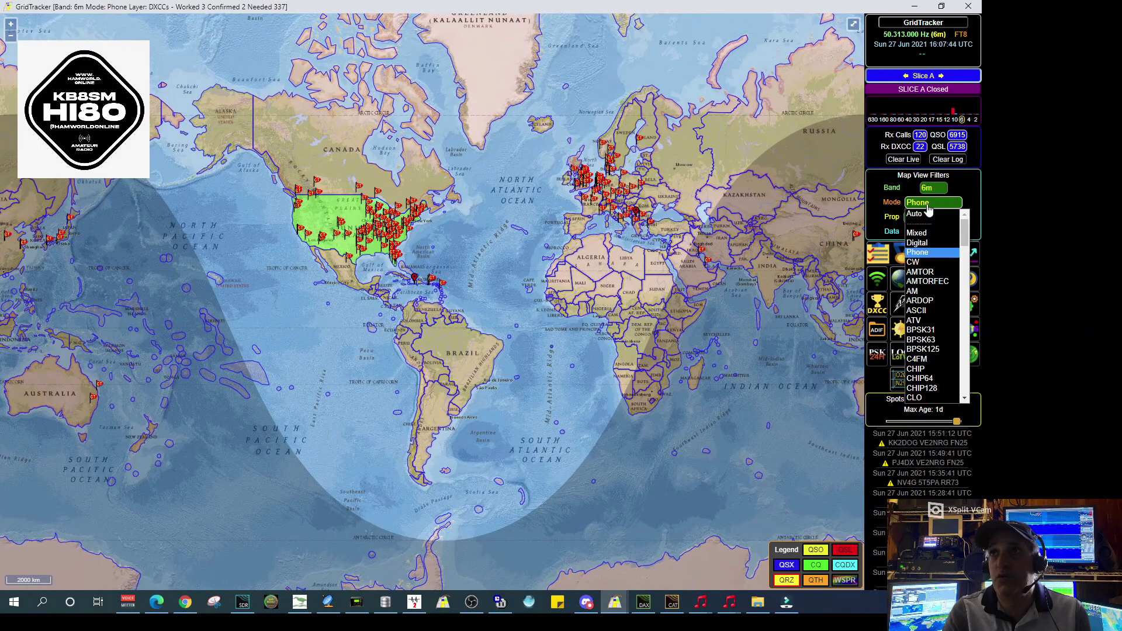
{"action": "left_click", "coordinate": [927, 244]}
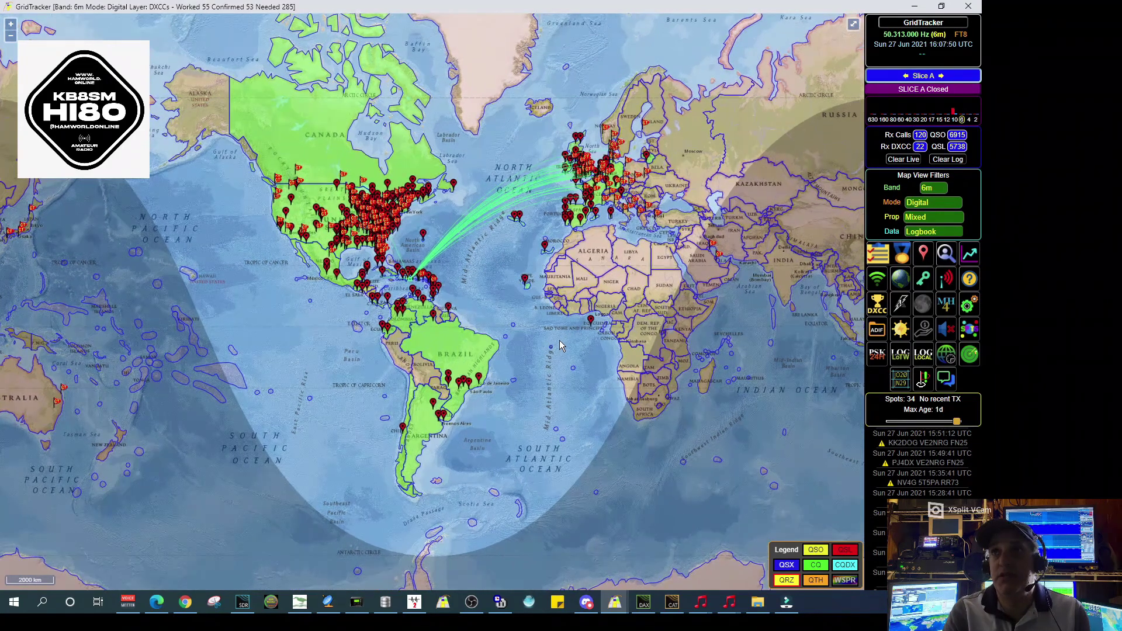
{"action": "scroll", "coordinate": [559, 345], "scroll_direction": "down", "scroll_amount": 1}
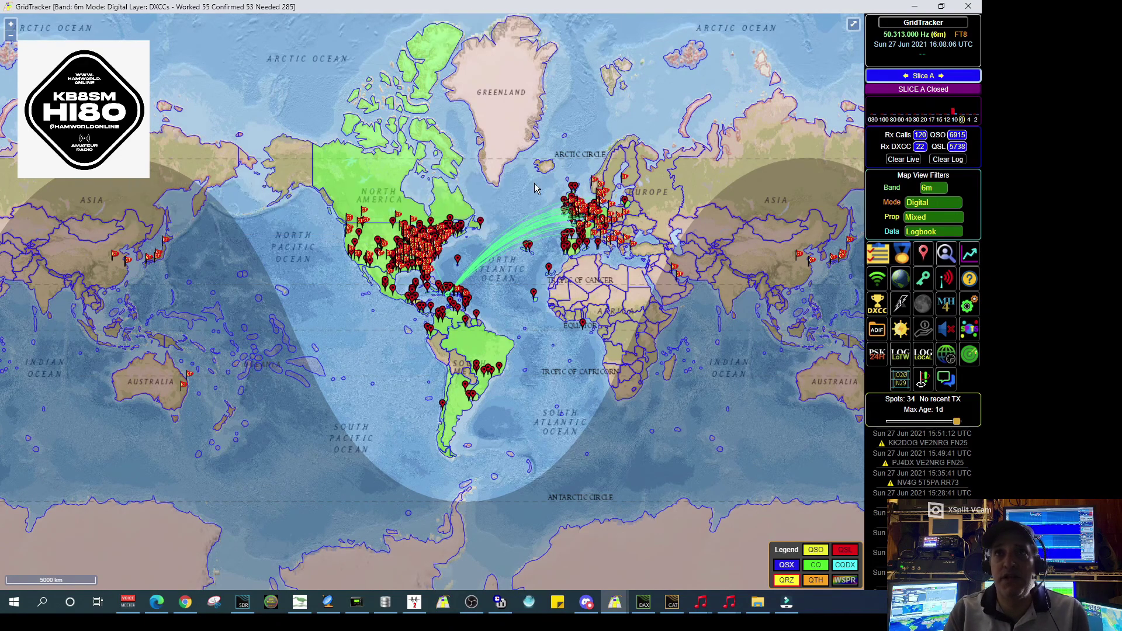
Step: Change the DXCC overlay's band filter to 40m and its mode filter to Mixed
{"action": "left_click", "coordinate": [936, 190]}
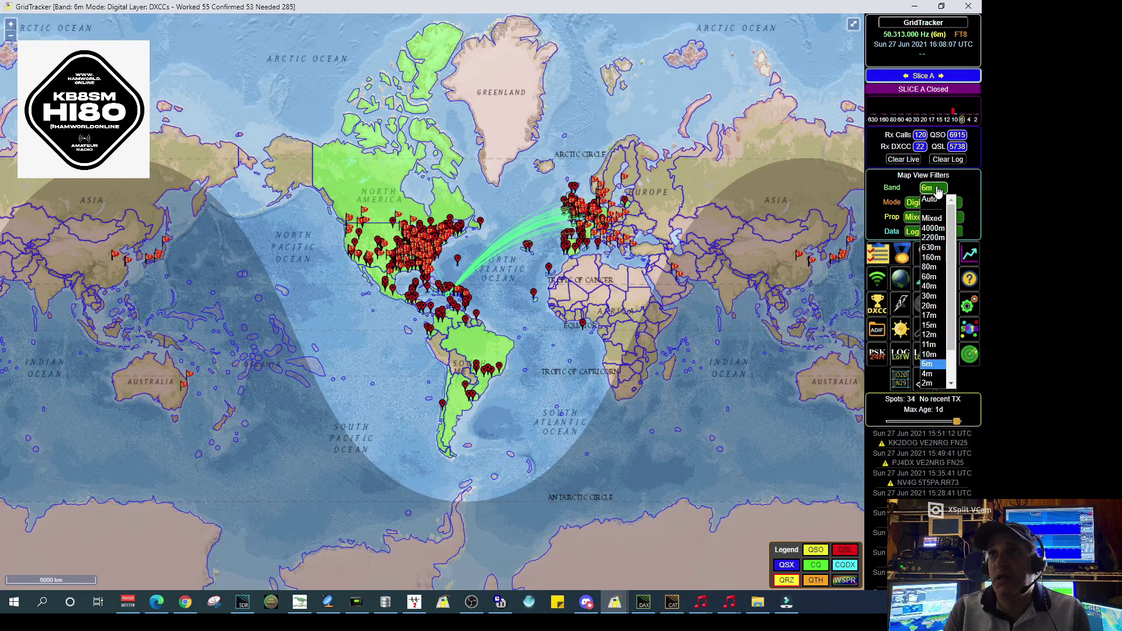
{"action": "left_click", "coordinate": [938, 287]}
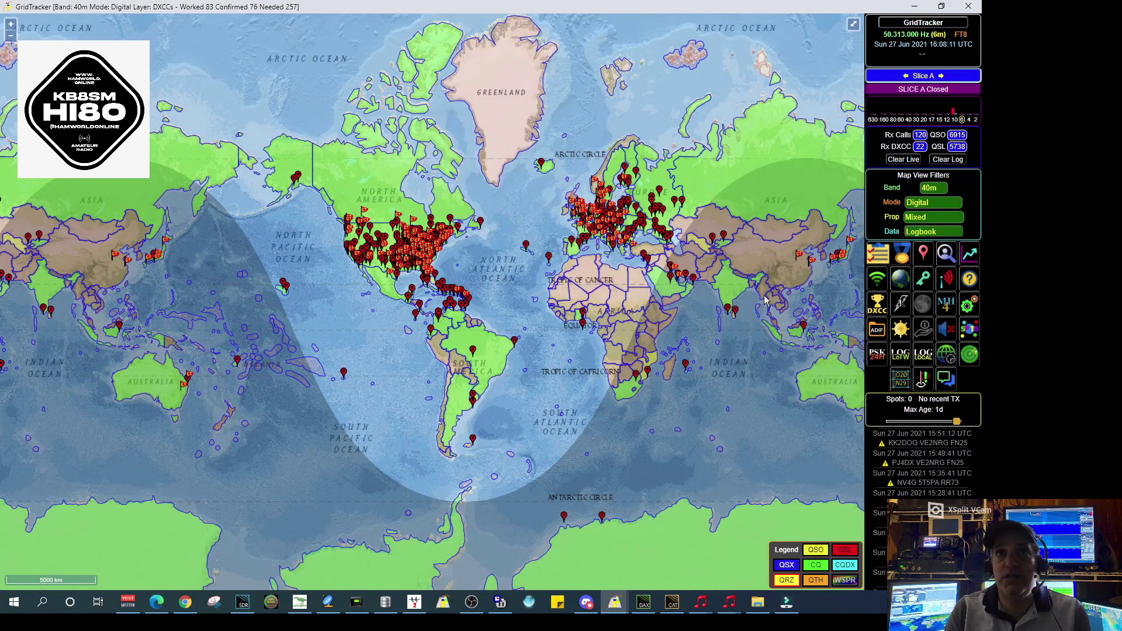
{"action": "left_click", "coordinate": [934, 202]}
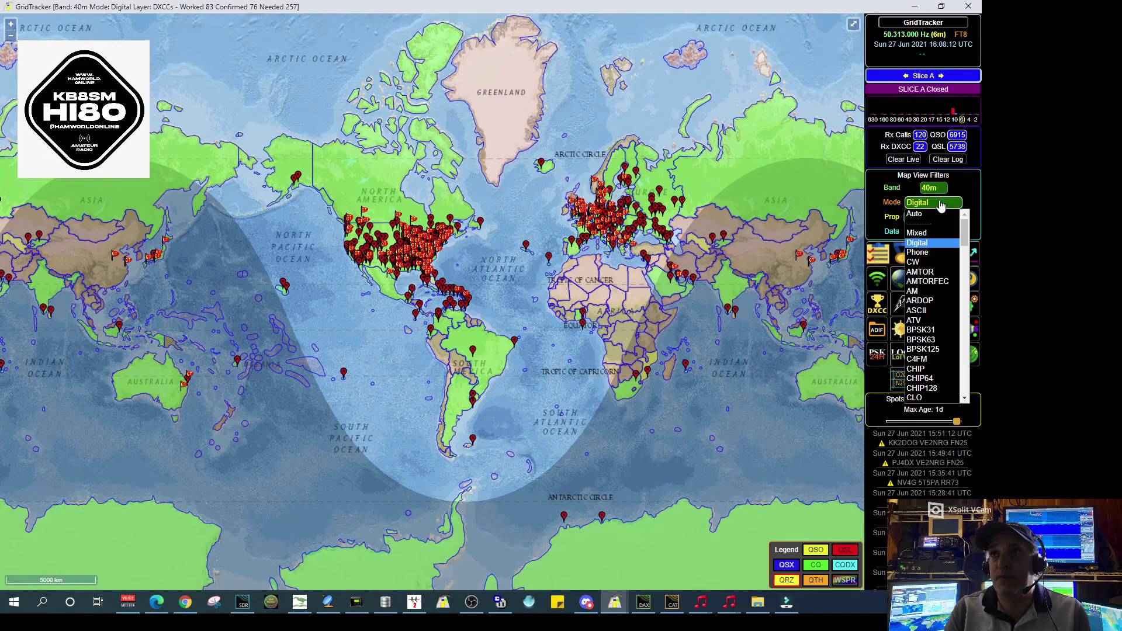
{"action": "left_click", "coordinate": [929, 236]}
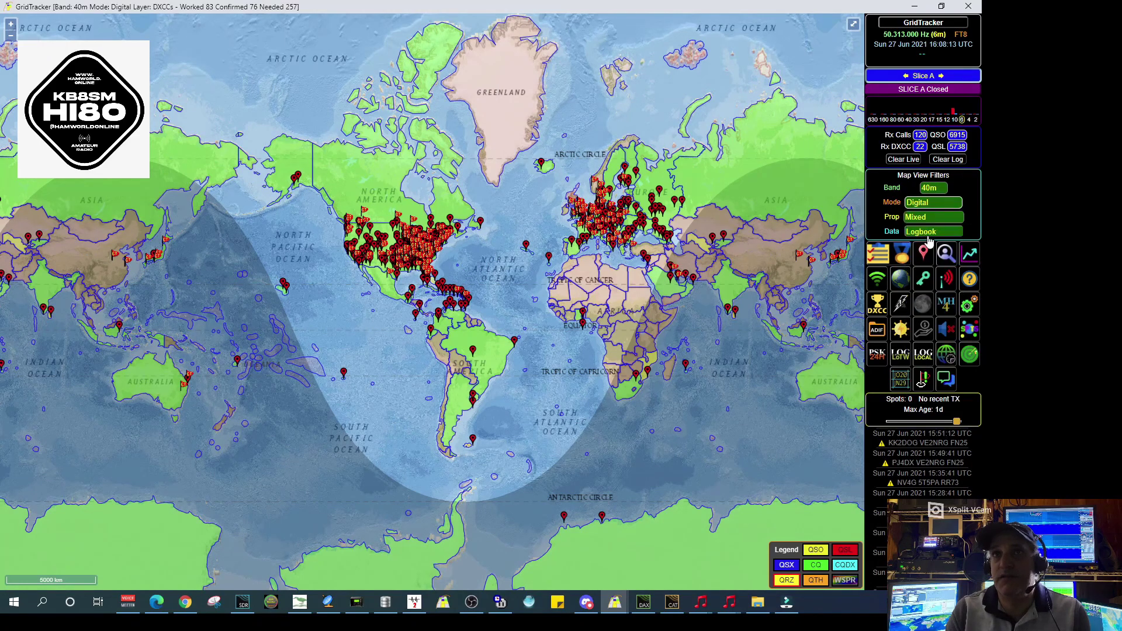
Step: Switch the DXCC overlay's band filter through 30m and 20m to 80m
{"action": "left_click", "coordinate": [935, 195]}
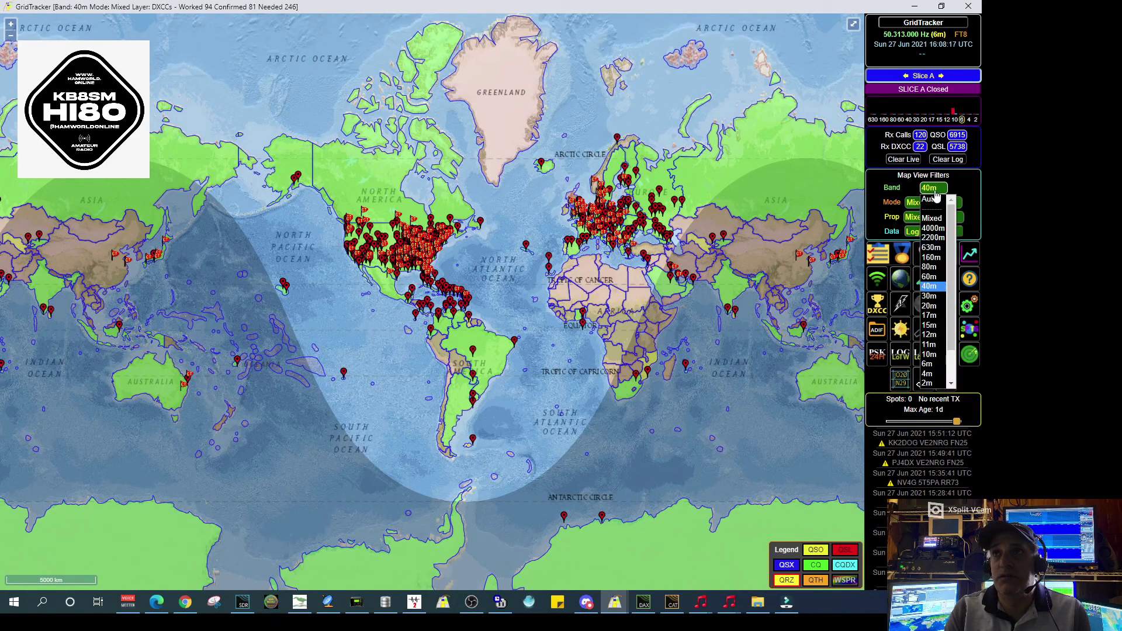
{"action": "left_click", "coordinate": [936, 301]}
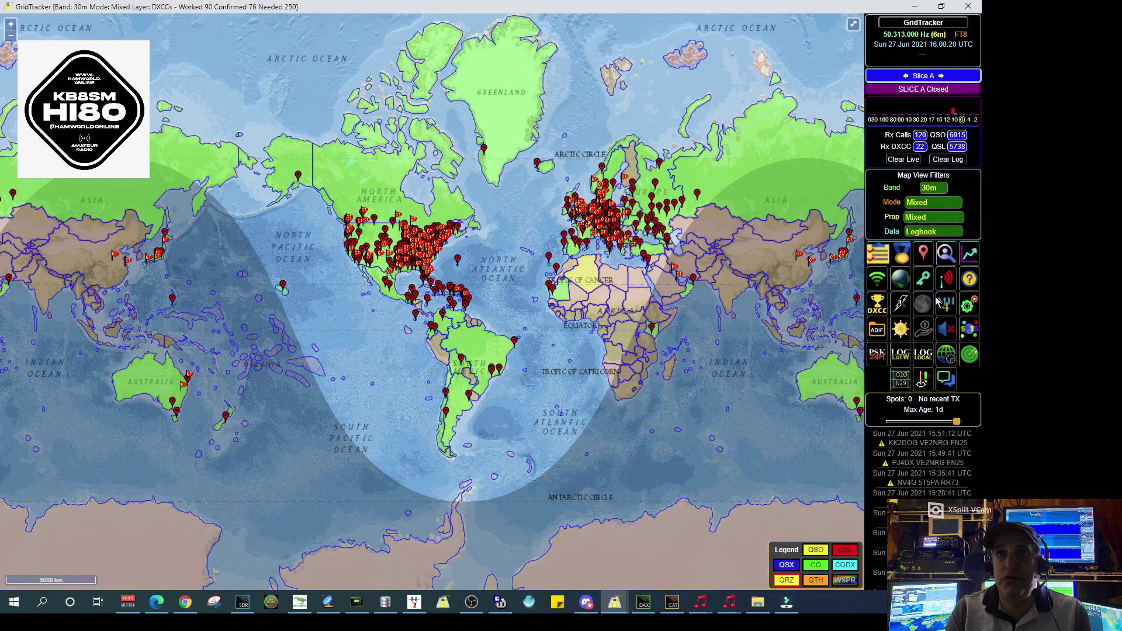
{"action": "left_click", "coordinate": [935, 188]}
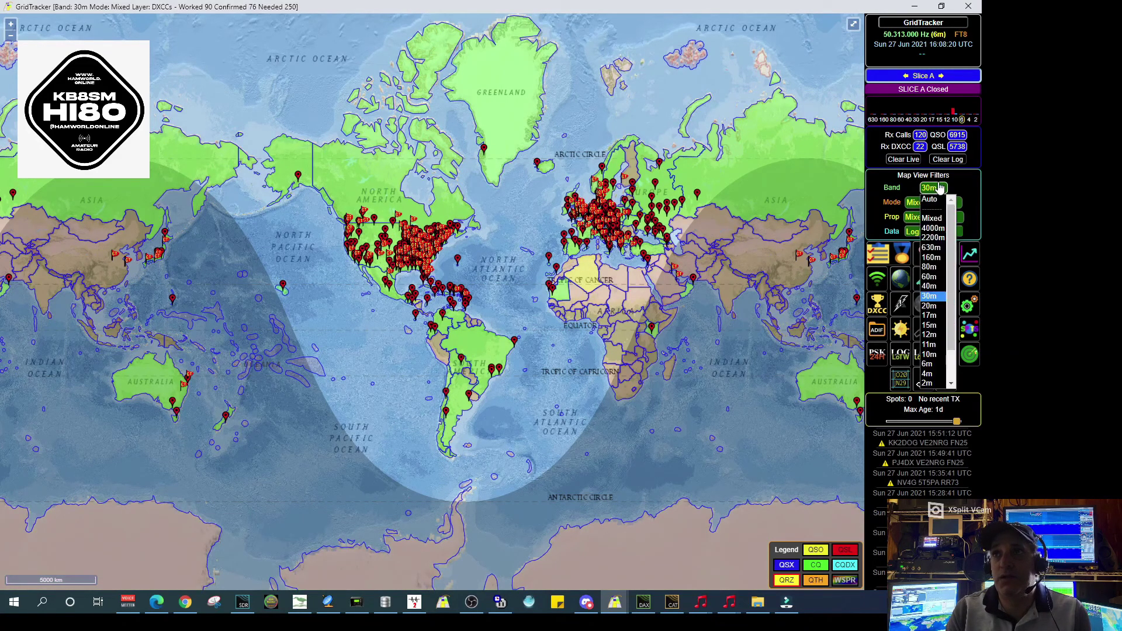
{"action": "left_click", "coordinate": [929, 306]}
{"action": "left_click", "coordinate": [933, 187]}
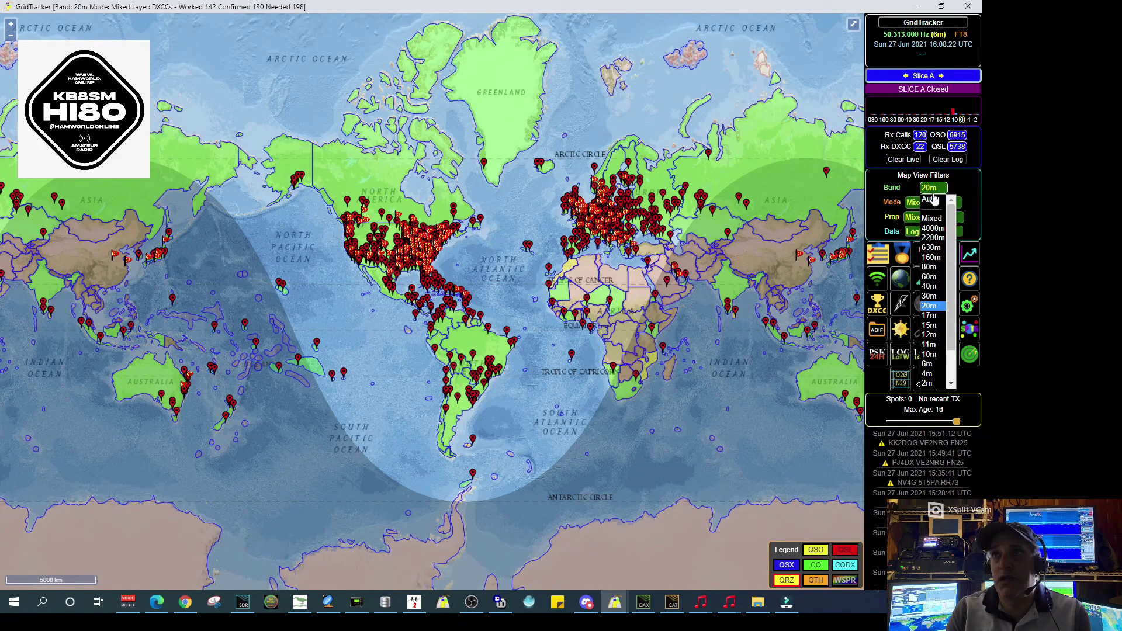
{"action": "left_click", "coordinate": [936, 267]}
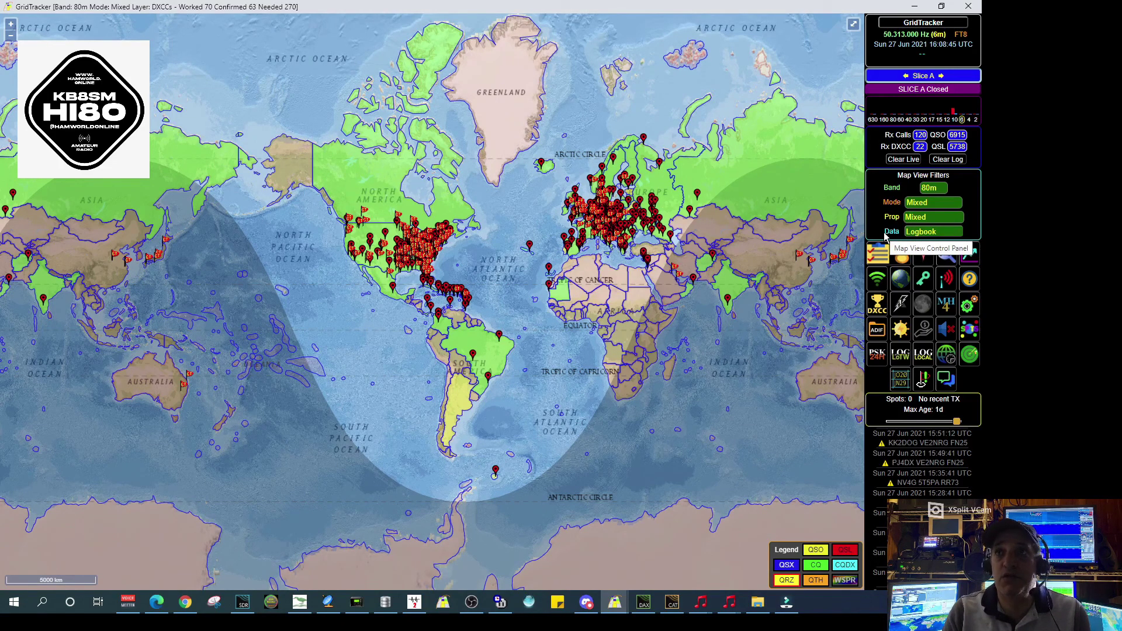
{"action": "mouse_move", "coordinate": [771, 257]}
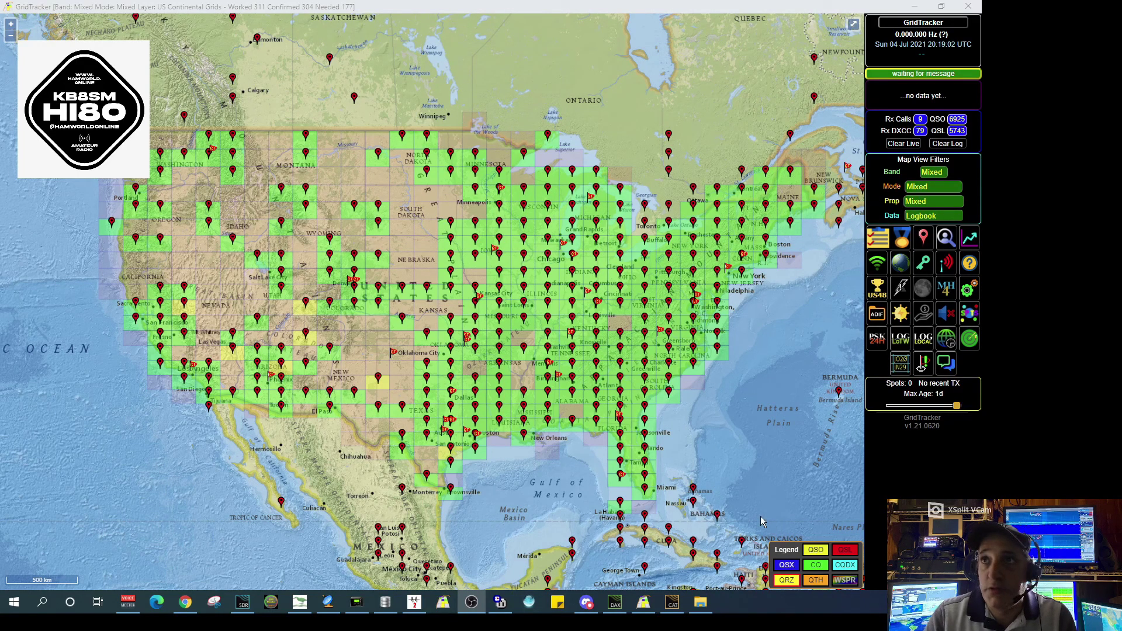
Step: Inspect the award status of US Continental Grids such as EN01, EN12 and DM84
{"action": "mouse_move", "coordinate": [672, 295]}
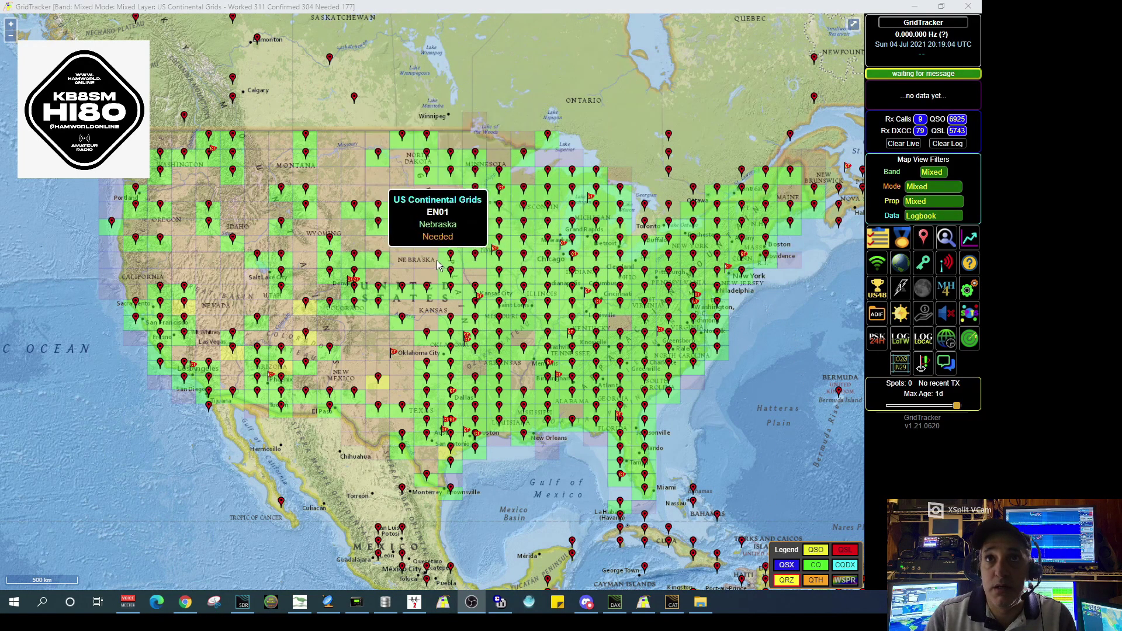
{"action": "mouse_move", "coordinate": [460, 250]}
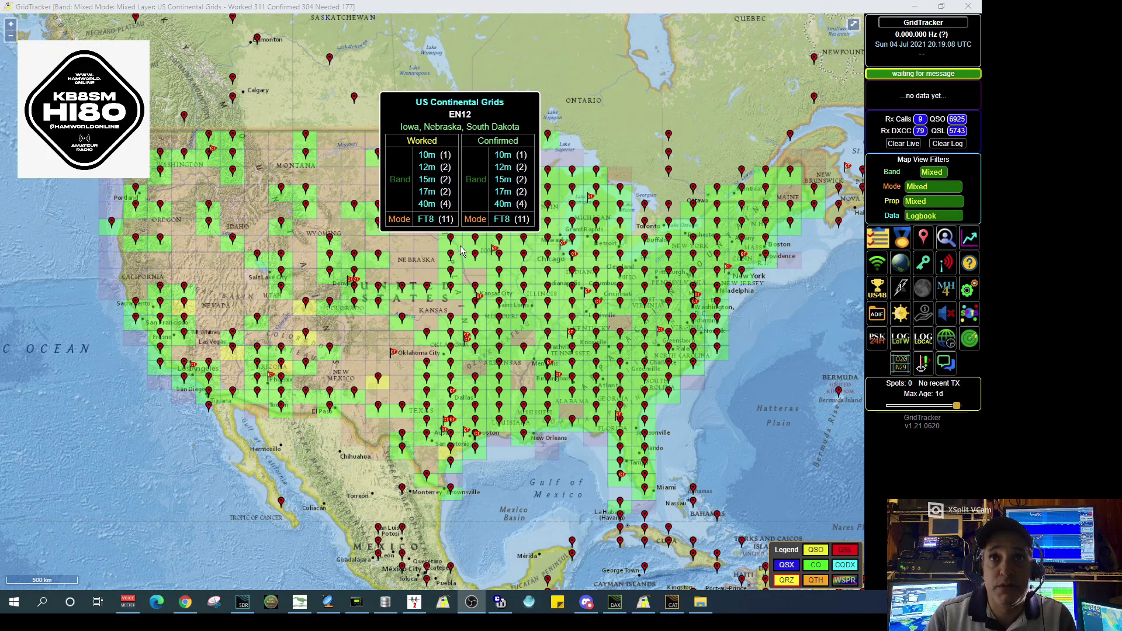
{"action": "mouse_move", "coordinate": [304, 314]}
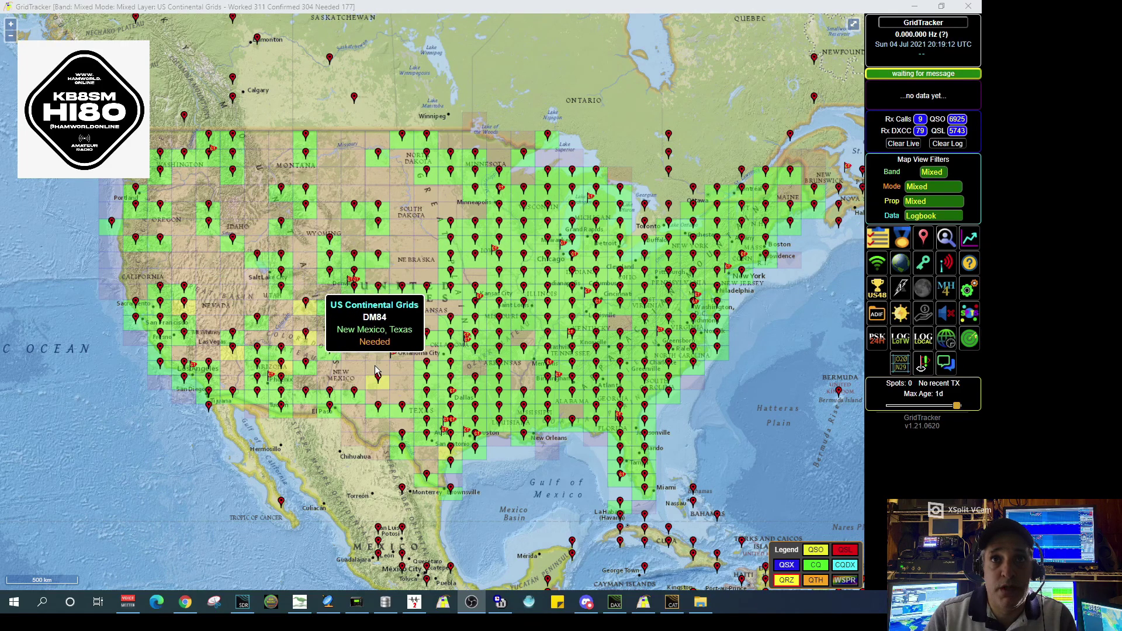
{"action": "mouse_move", "coordinate": [733, 349]}
{"action": "scroll", "coordinate": [759, 367], "scroll_direction": "down", "scroll_amount": 1}
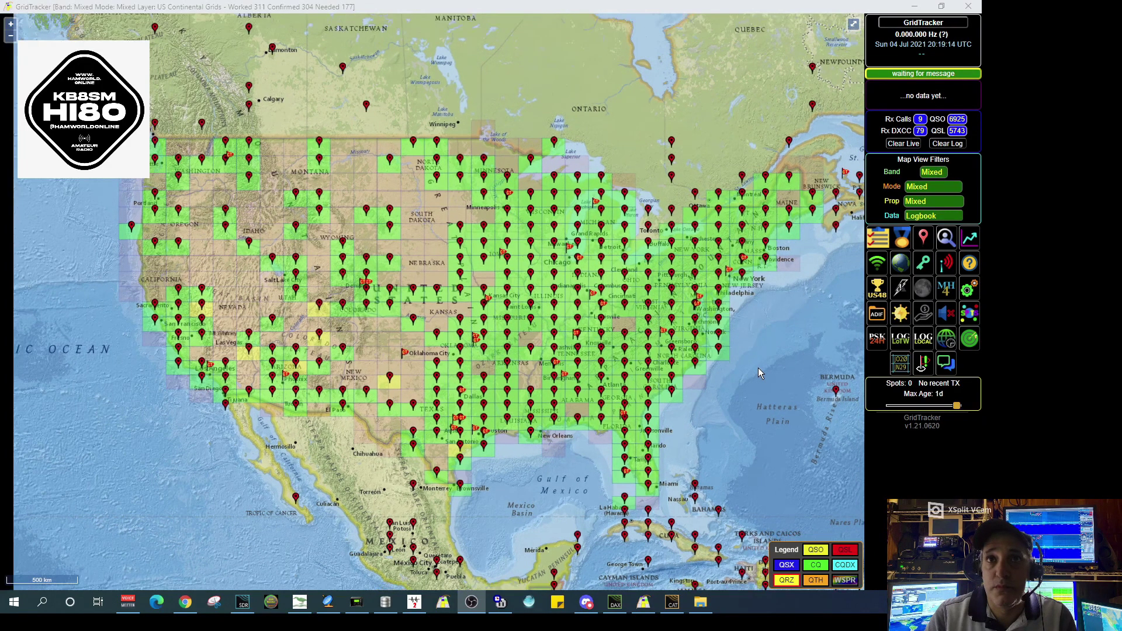
{"action": "mouse_move", "coordinate": [665, 332]}
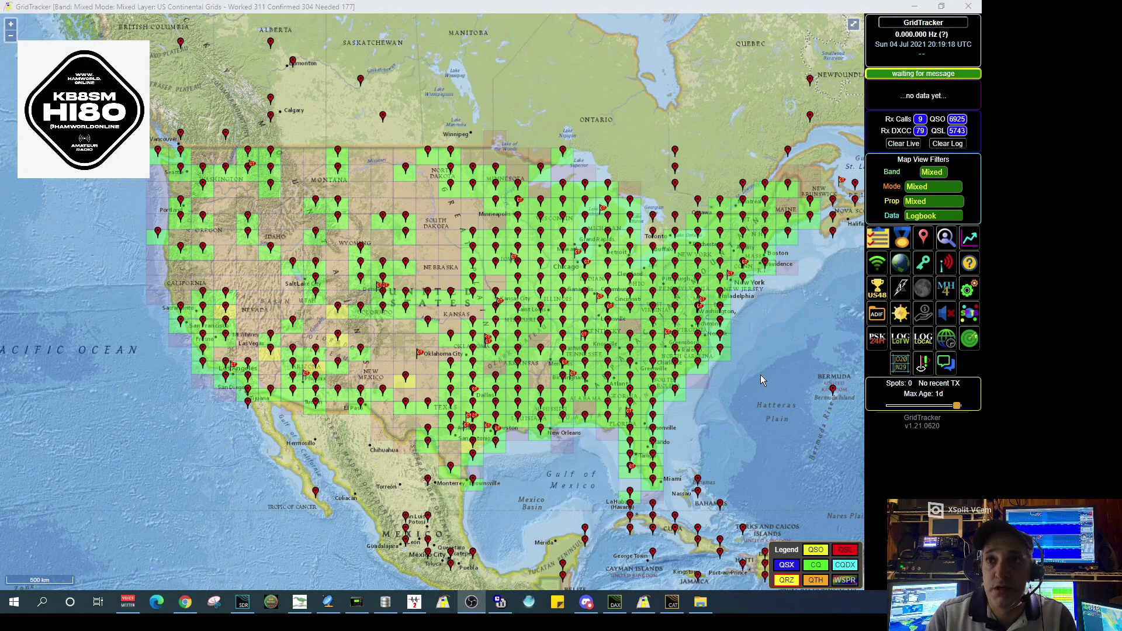
{"action": "mouse_move", "coordinate": [399, 387]}
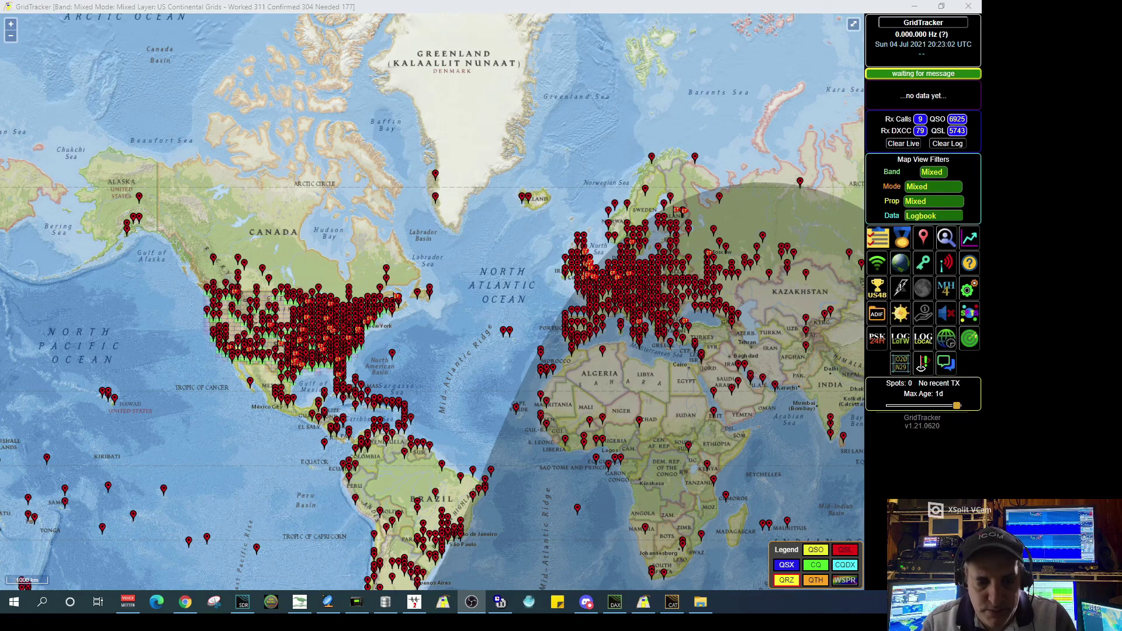
Step: Display the hot key list, review the award layer shortcuts, and close the list
{"action": "key", "text": "F1"}
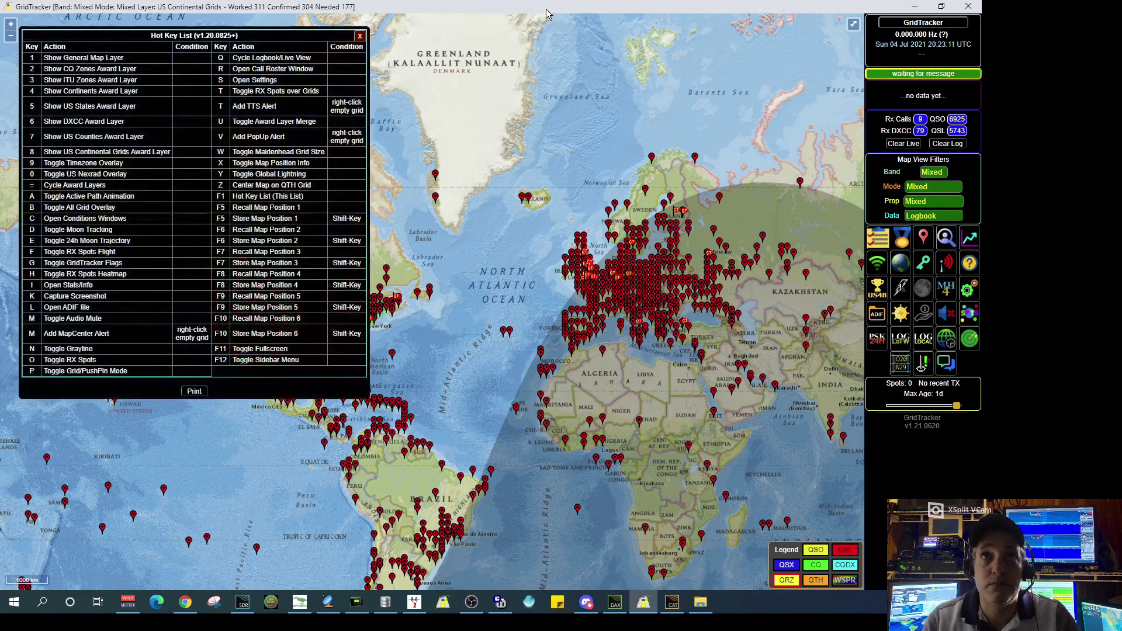
{"action": "left_click", "coordinate": [360, 38]}
{"action": "mouse_move", "coordinate": [376, 300]}
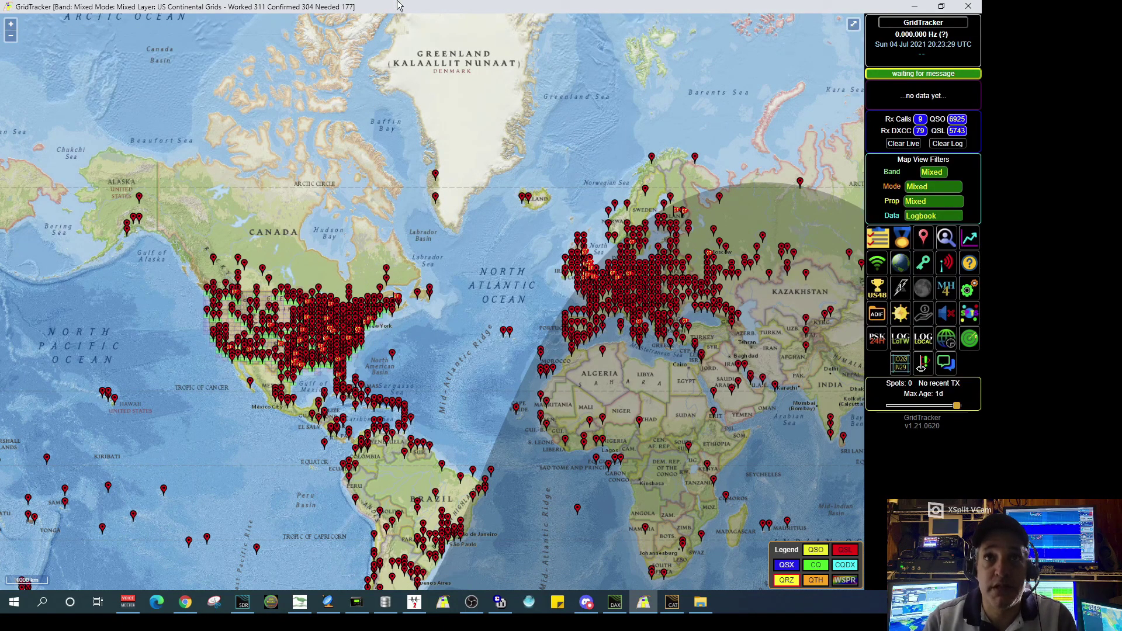
Step: Show the CQ Zones, ITU Zones, Continents, US States and DXCC award layers one after another
{"action": "key", "text": "1"}
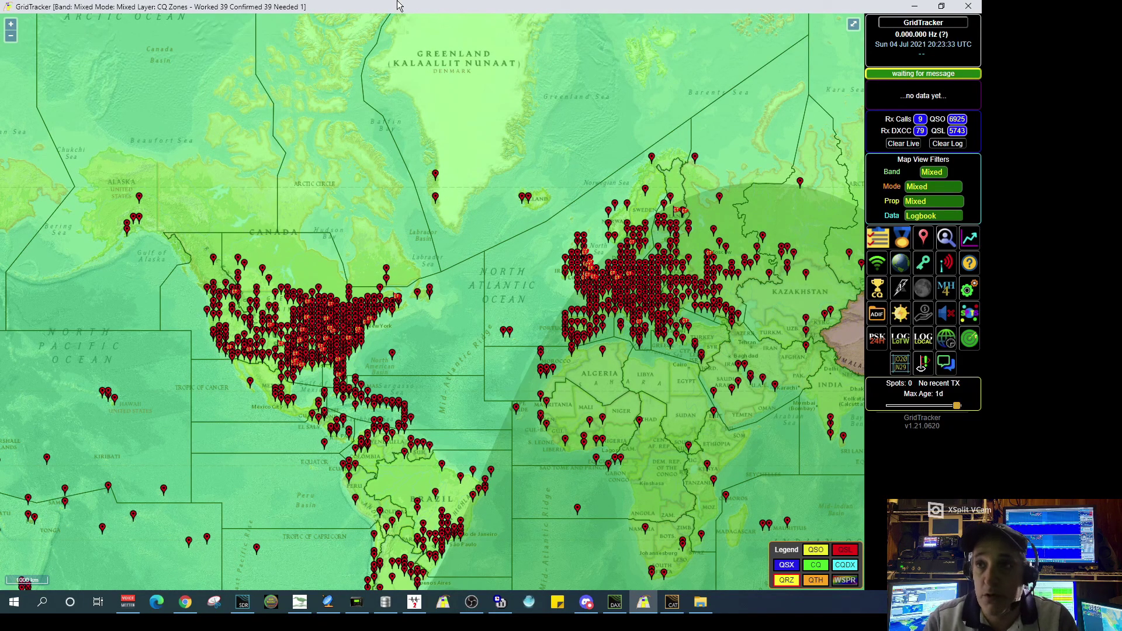
{"action": "key", "text": "2"}
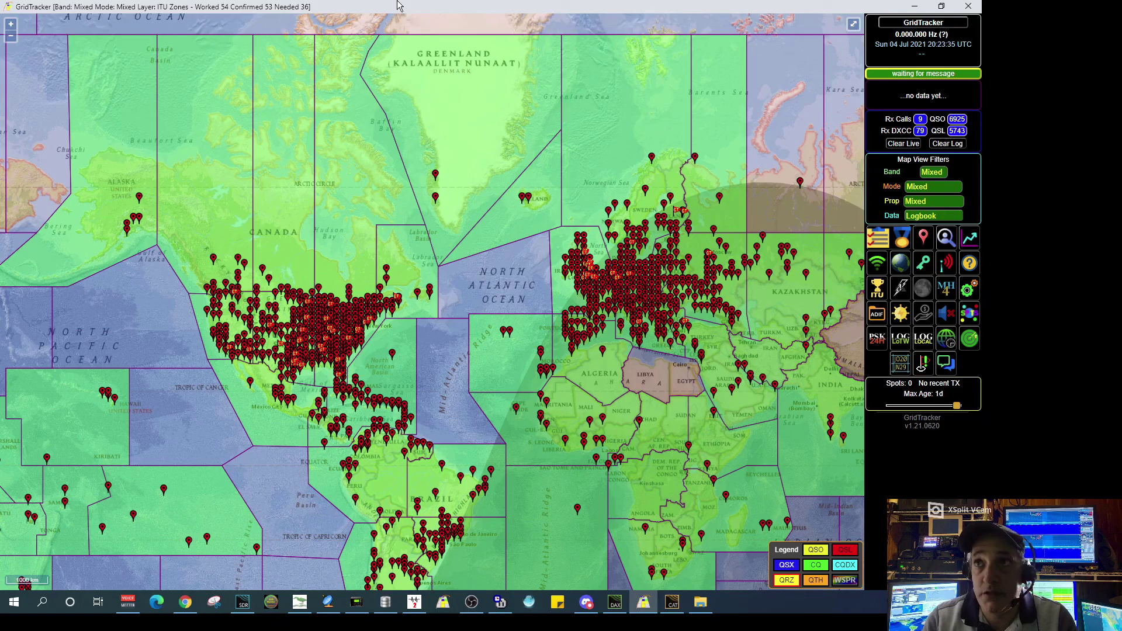
{"action": "key", "text": "3"}
{"action": "key", "text": "4"}
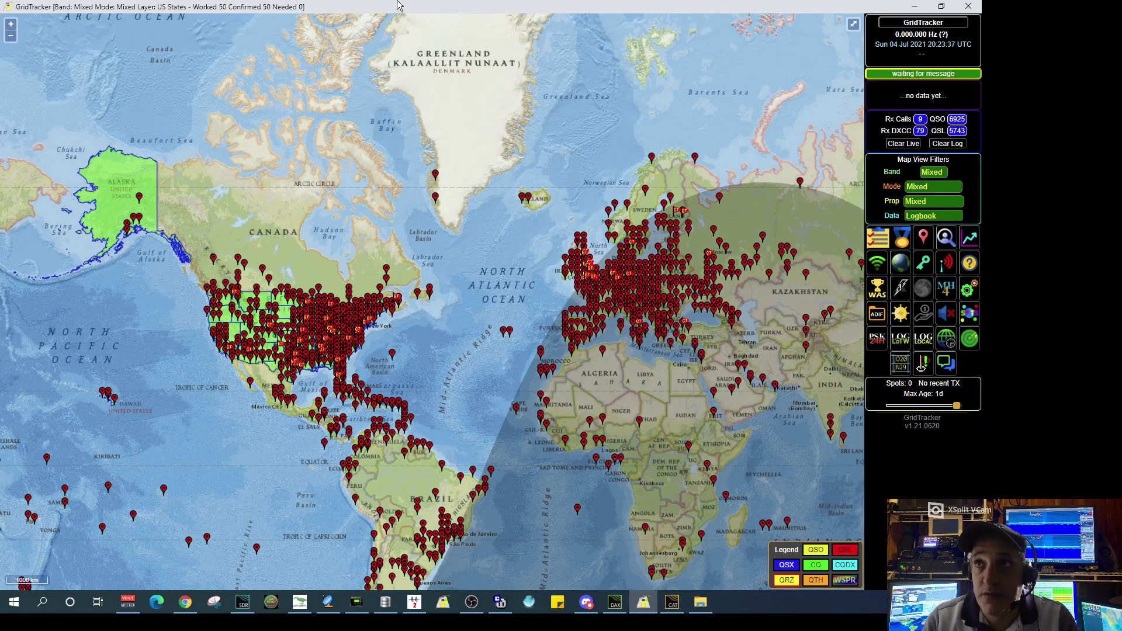
{"action": "key", "text": "5"}
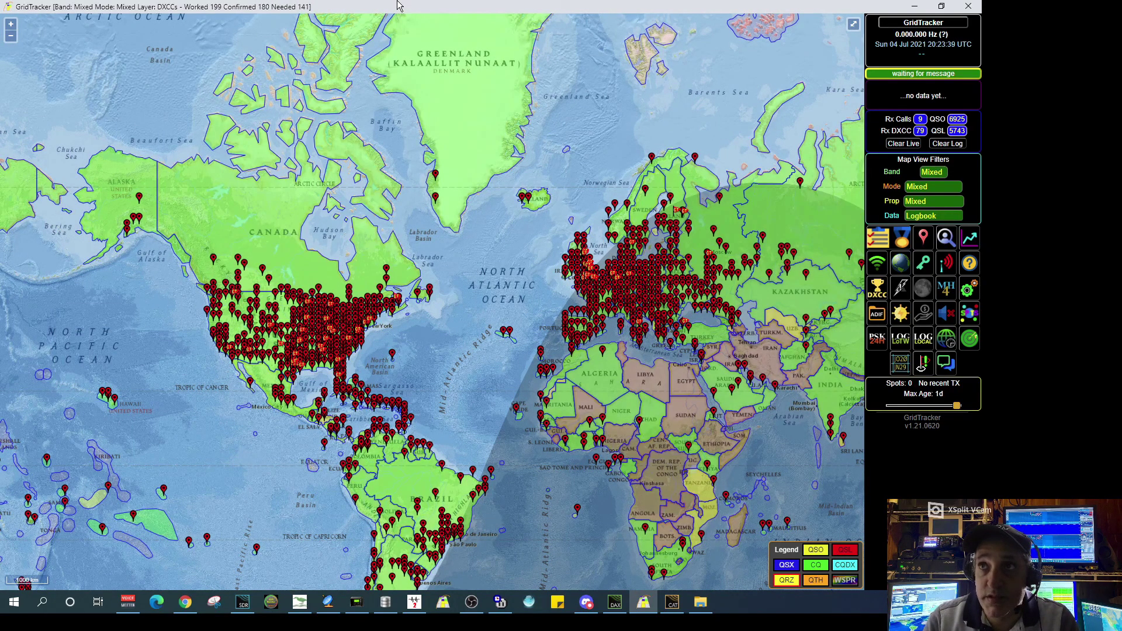
Step: Show the US Counties and US Continental Grids award layers in turn, and return to the general Grids map layer
{"action": "key", "text": "6"}
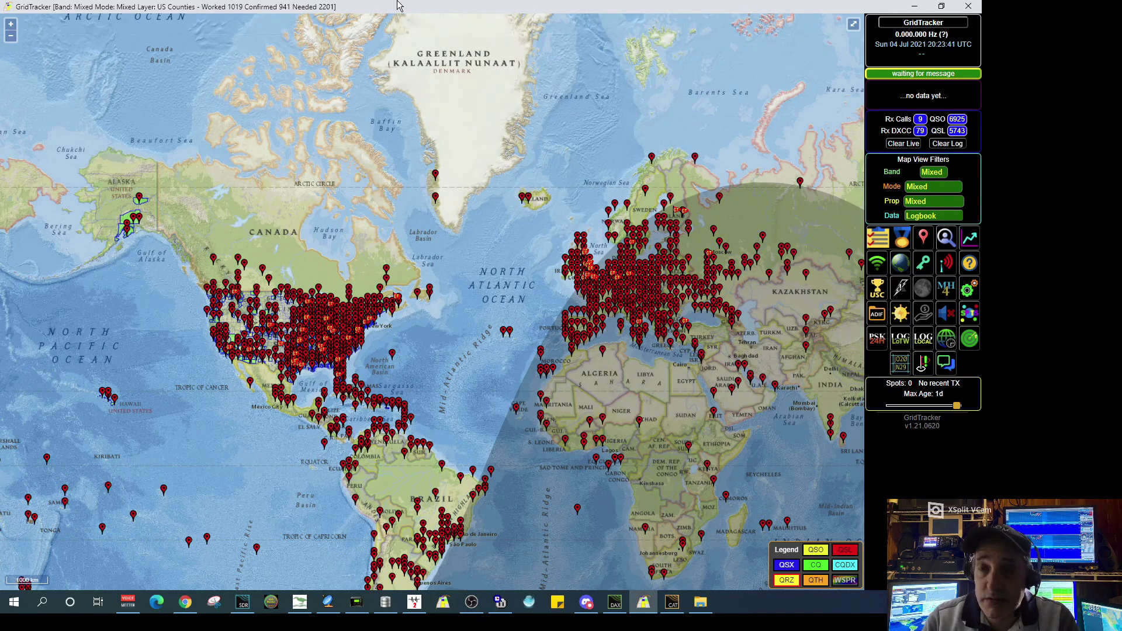
{"action": "key", "text": "7"}
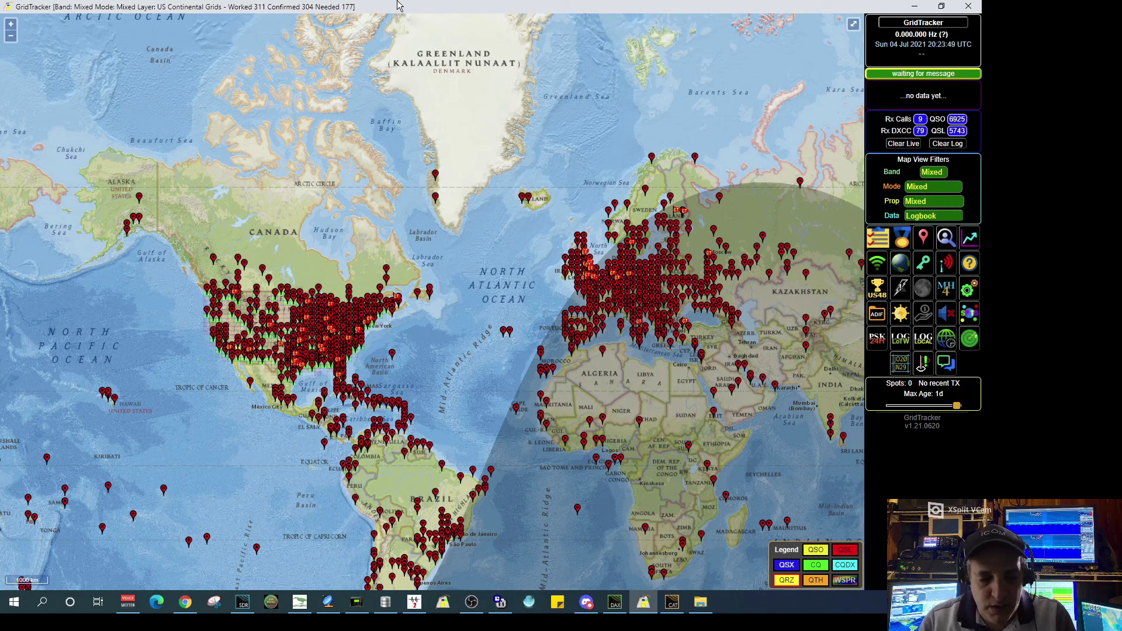
{"action": "key", "text": "0"}
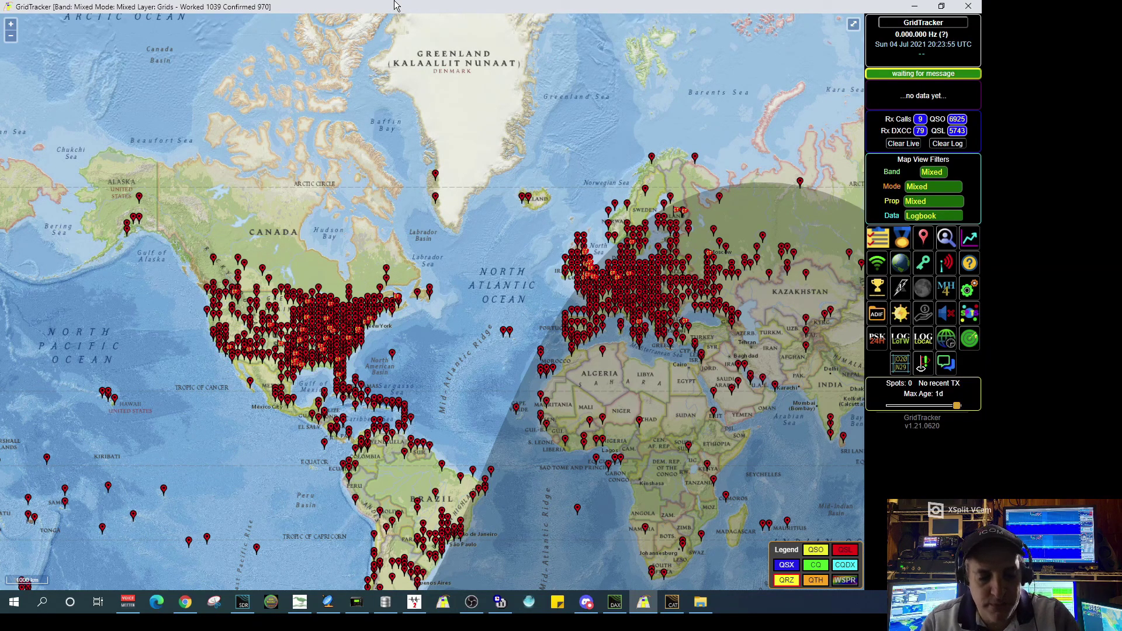
Step: Display the hot key list, review its map layer and overlay shortcuts, and close the list
{"action": "key", "text": "F1"}
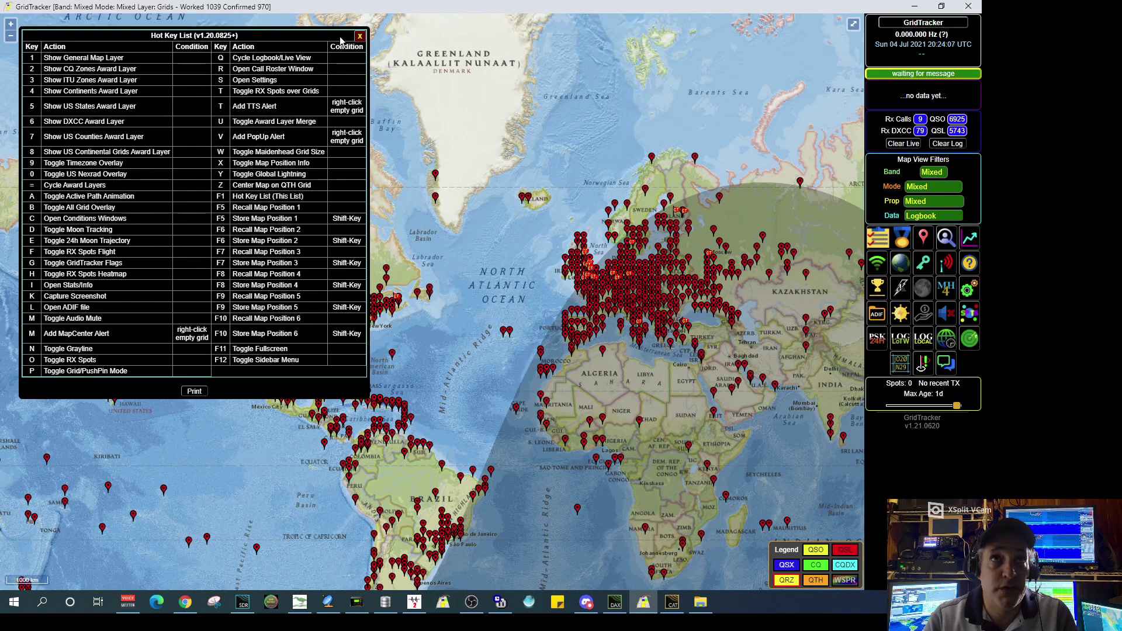
{"action": "left_click", "coordinate": [359, 36]}
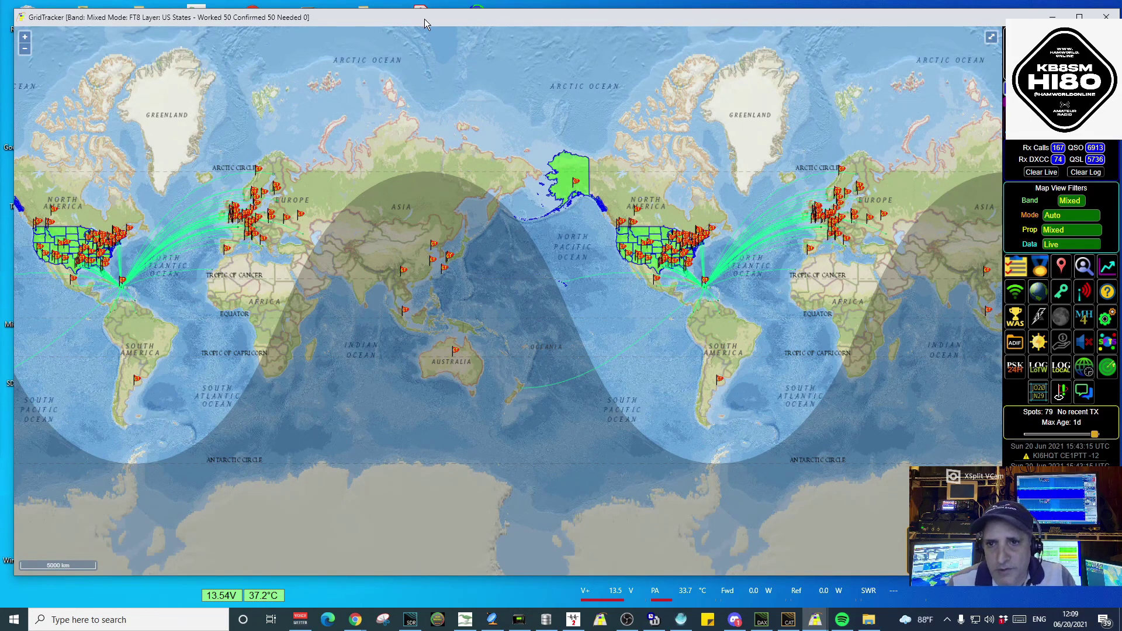
{"action": "left_click_drag", "start_coordinate": [424, 22], "coordinate": [425, 23]}
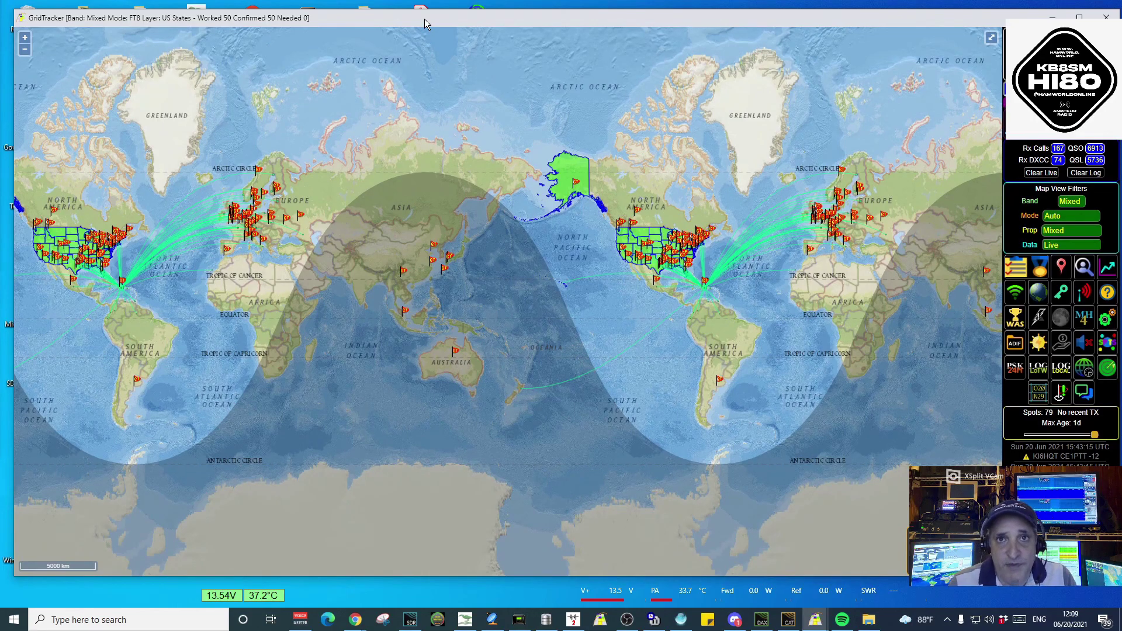